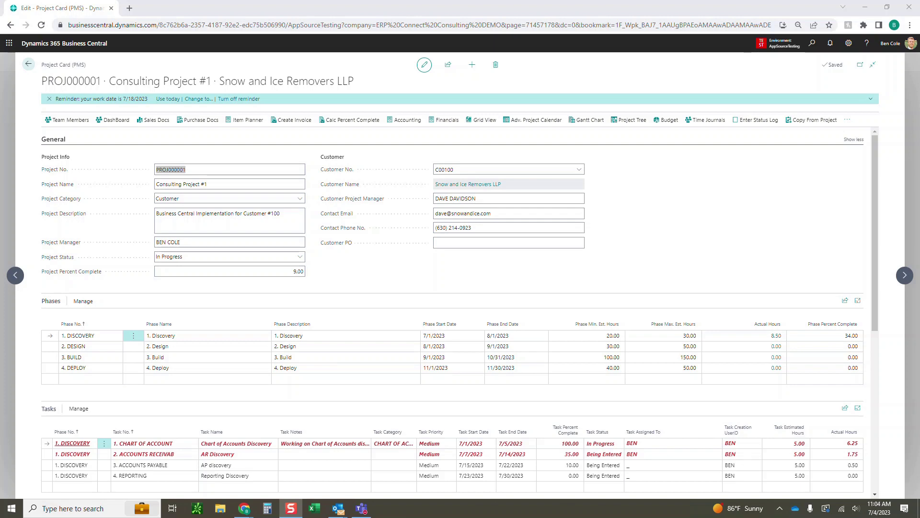
Return to the Projects list and reopen the Project Card for PROJ000001.
key("Escape")
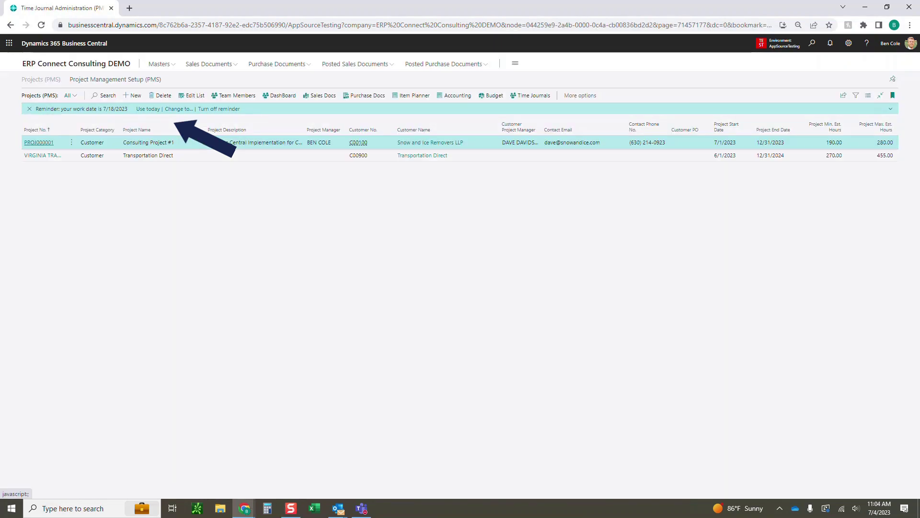
key("Return")
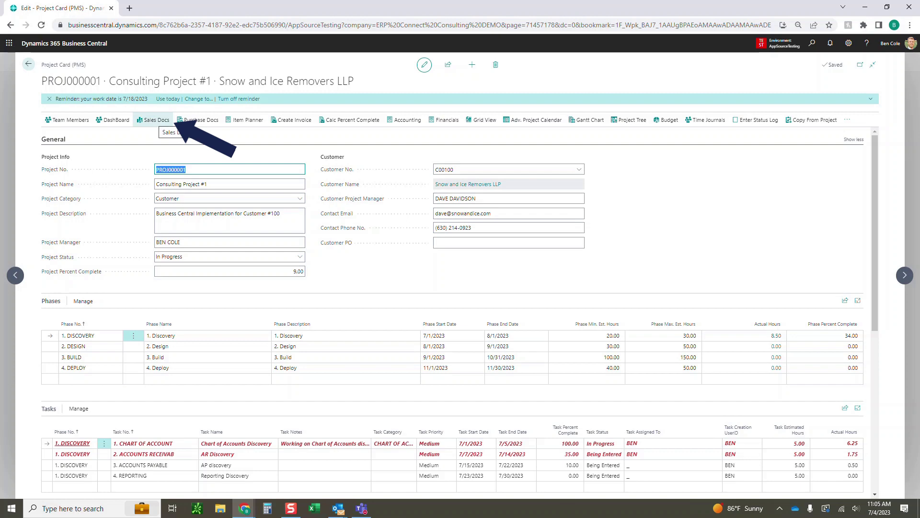
Show the project's linked sales documents and select sales order SORD101047.
left_click(154, 120)
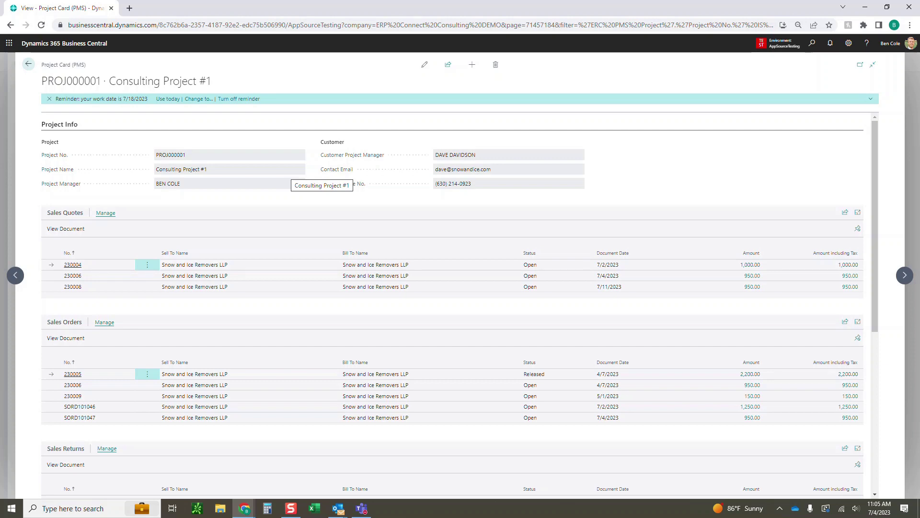
scroll(452, 287, "down", 2)
scroll(452, 288, "down", 4)
scroll(453, 287, "down", 1)
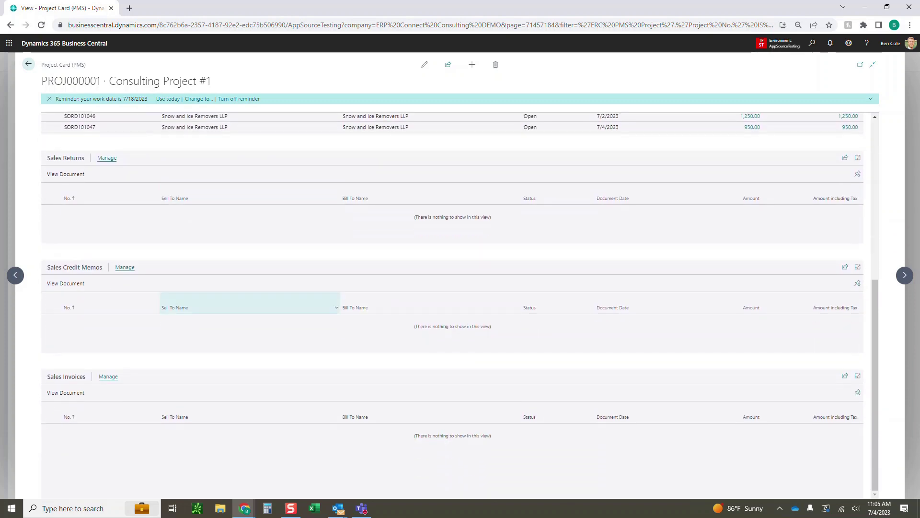
scroll(452, 288, "up", 5)
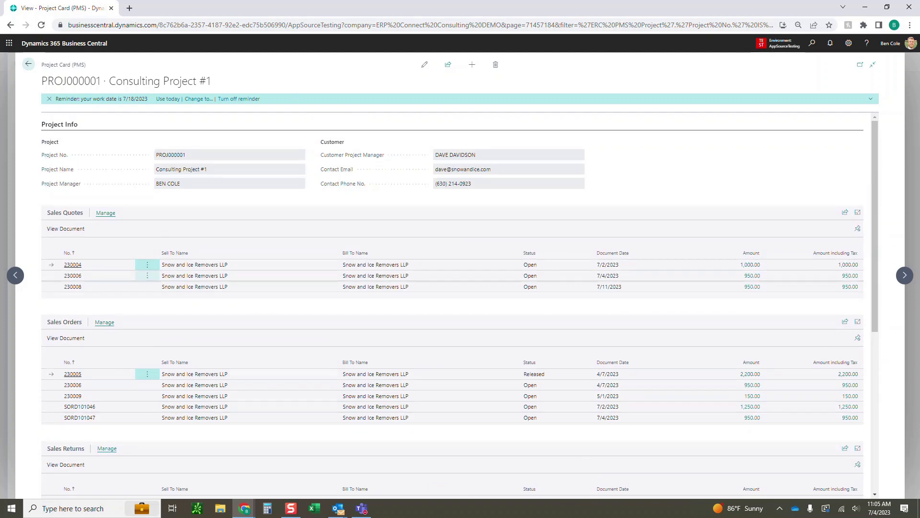
left_click(79, 418)
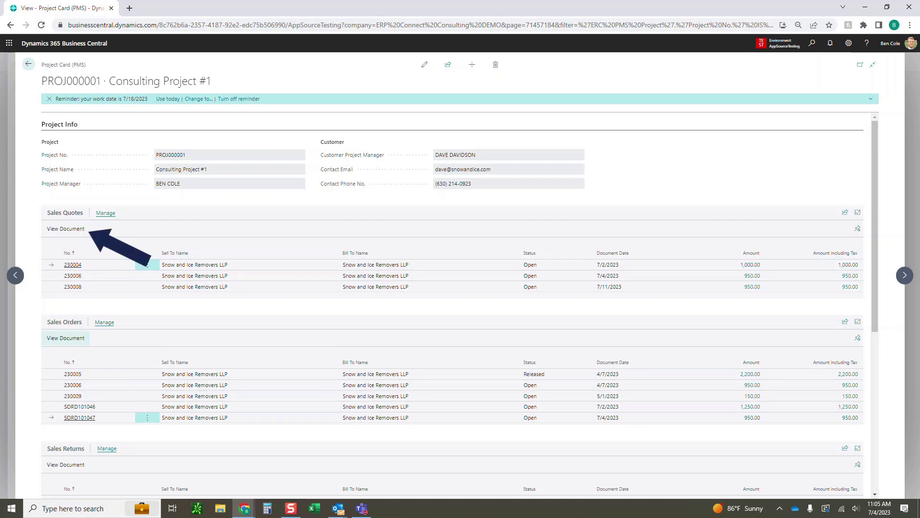
left_click(66, 338)
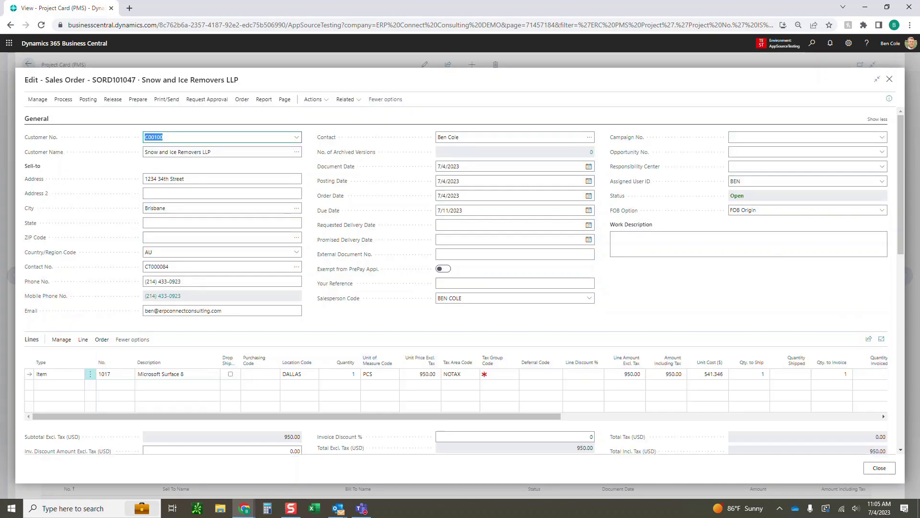
left_click_drag(297, 434, 615, 434)
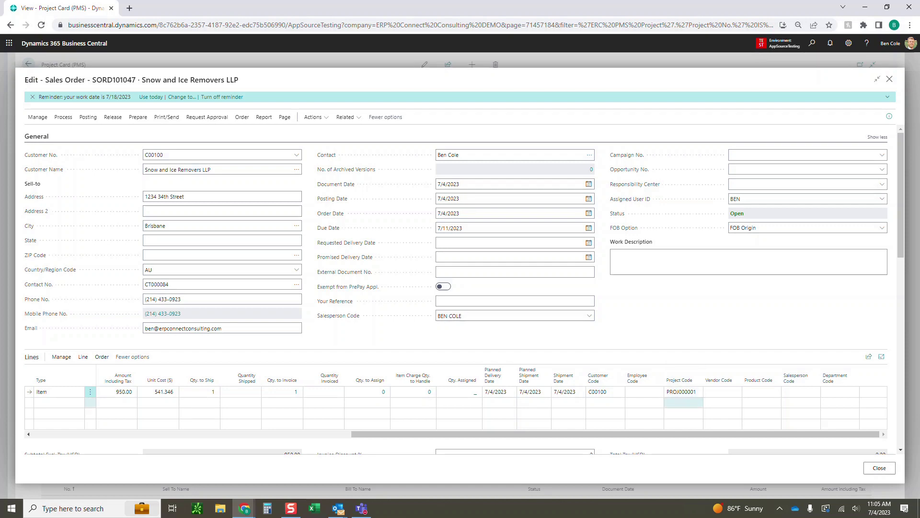
scroll(684, 383, "down", 6)
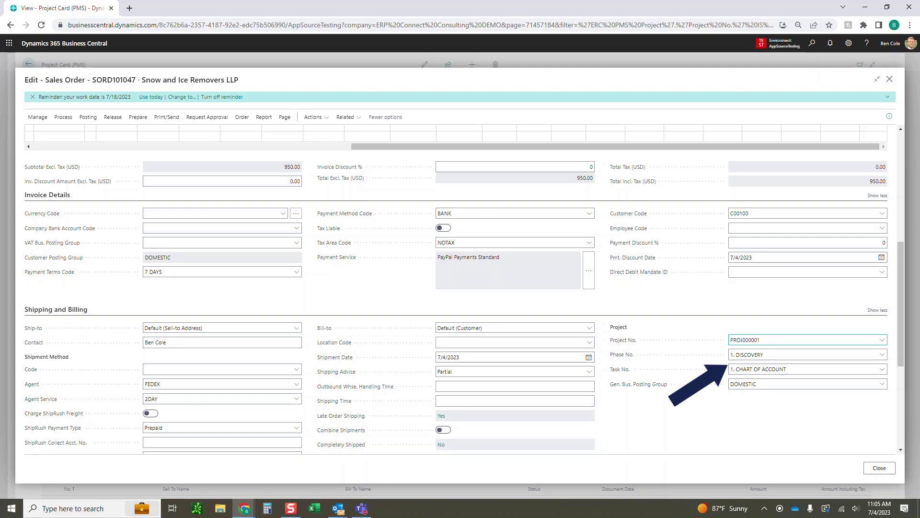
left_click(796, 384)
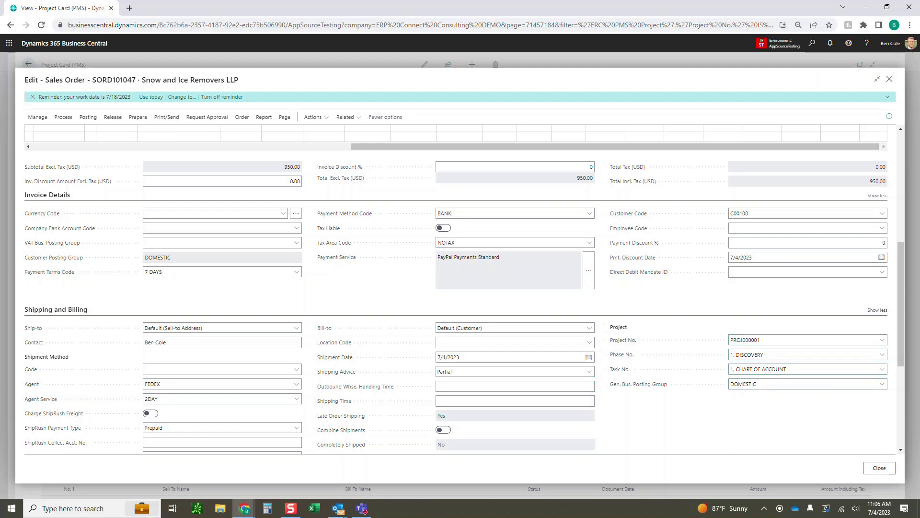
Close SORD101047, search 'sales order' to reach the Sales Orders list, and create a new order.
left_click(879, 468)
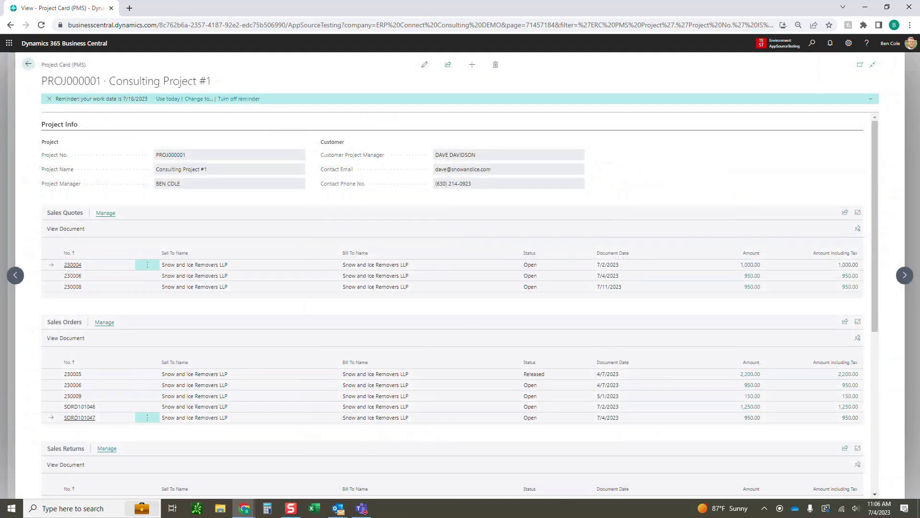
key("alt+q")
type("sales order")
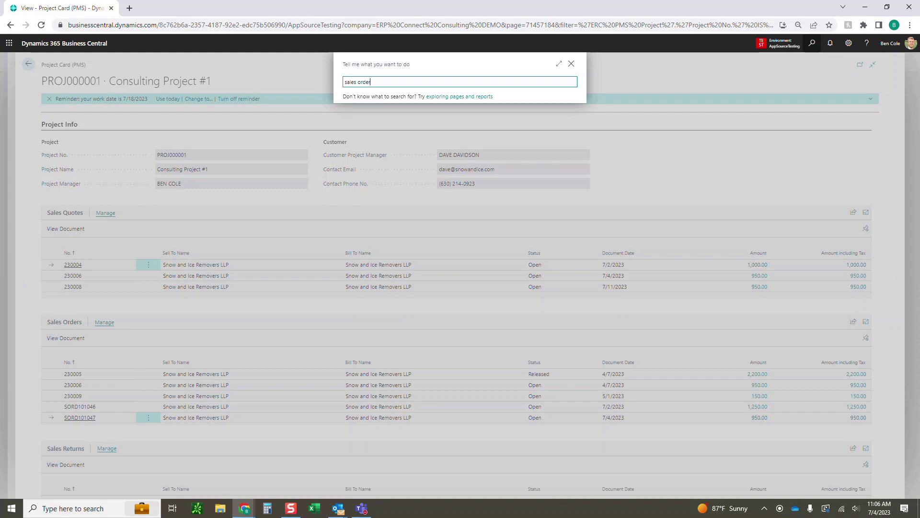
key("Down")
key("Return")
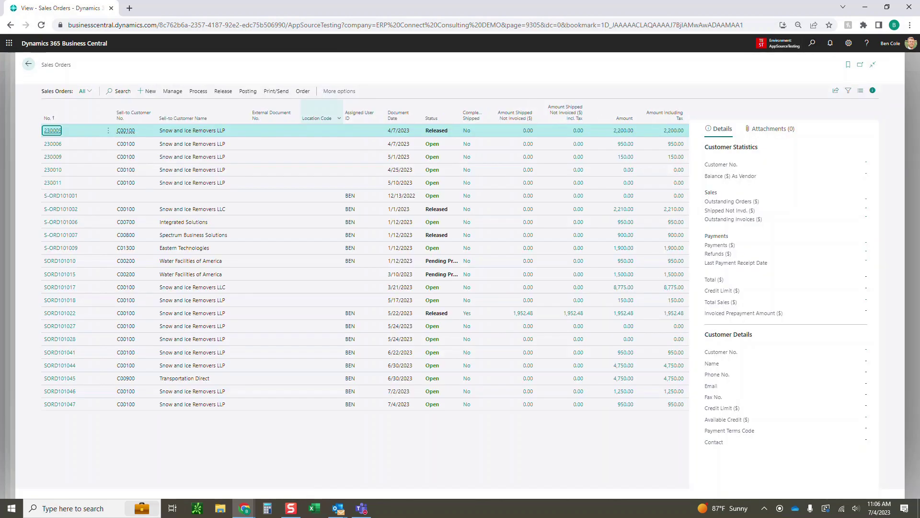
key("alt+n")
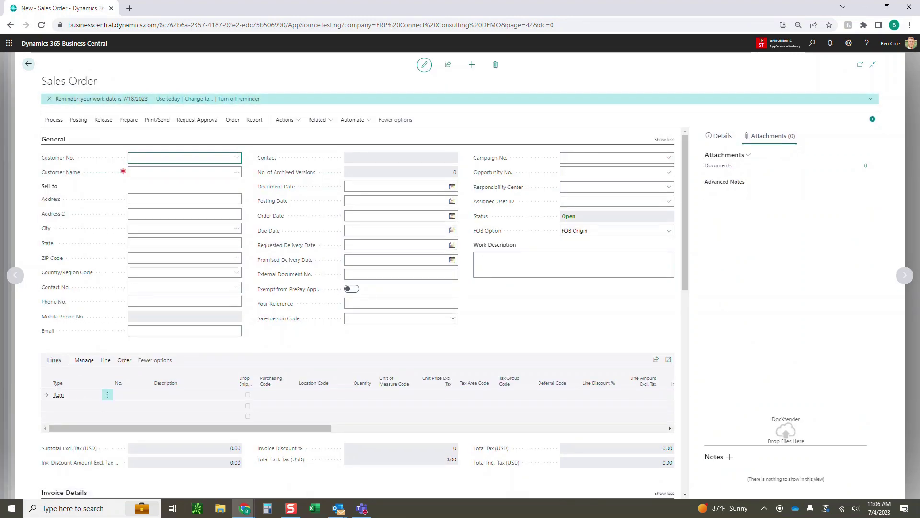
Set the order's customer to C00100 and dismiss the customer's pop-up note.
key("alt+Down")
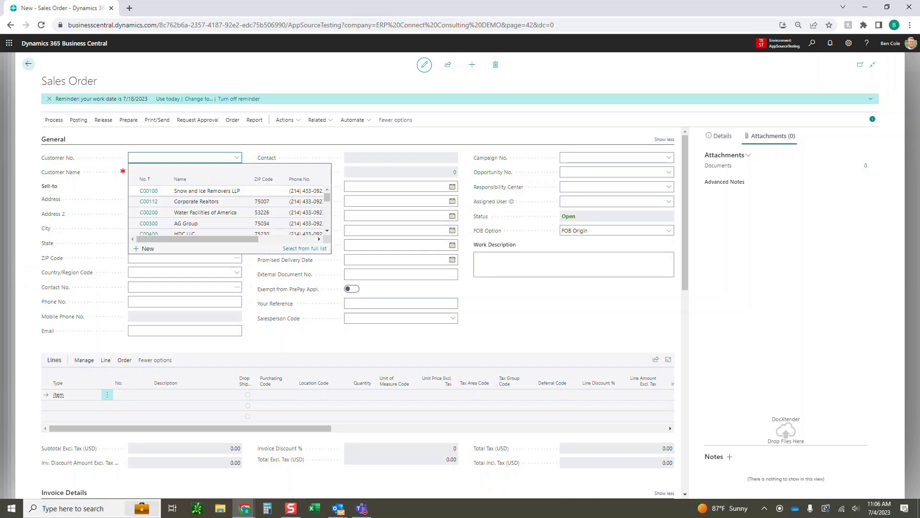
key("Return")
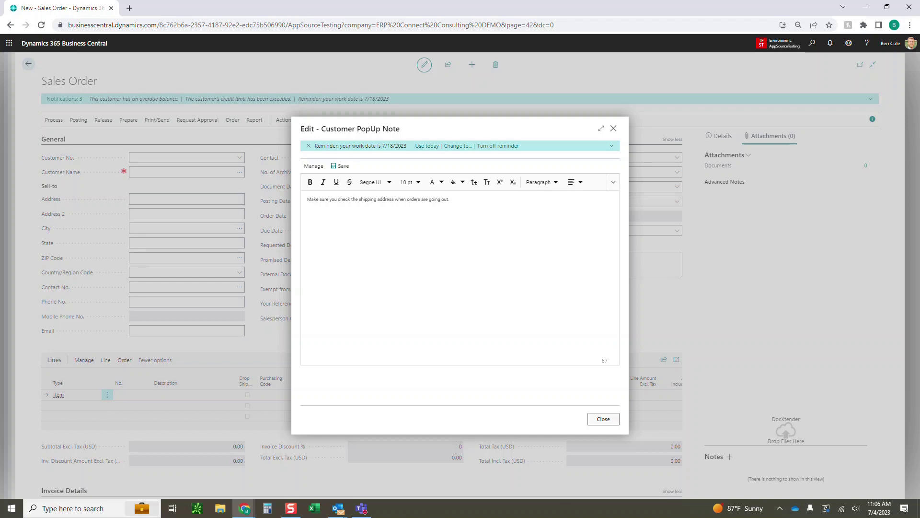
left_click(603, 419)
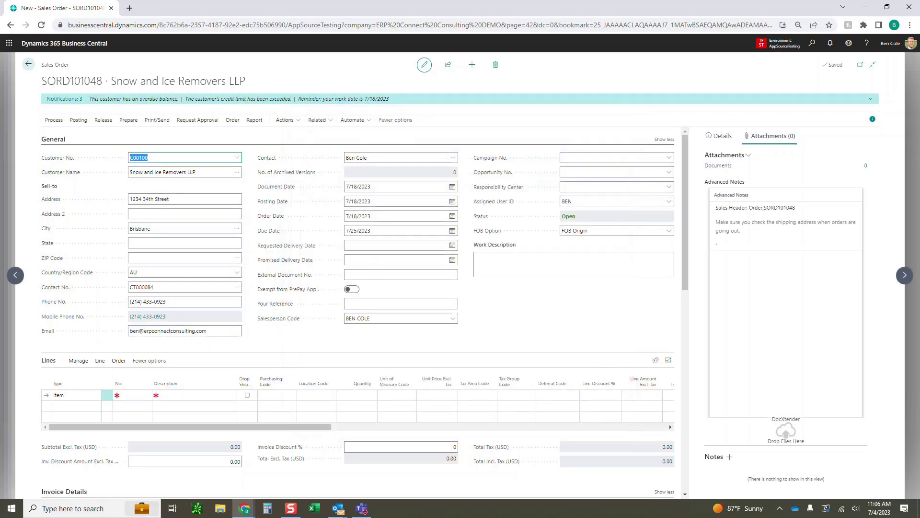
Add a line for item 1017 Microsoft Surface 8 from location DALLAS, quantity 1.
left_click(135, 395)
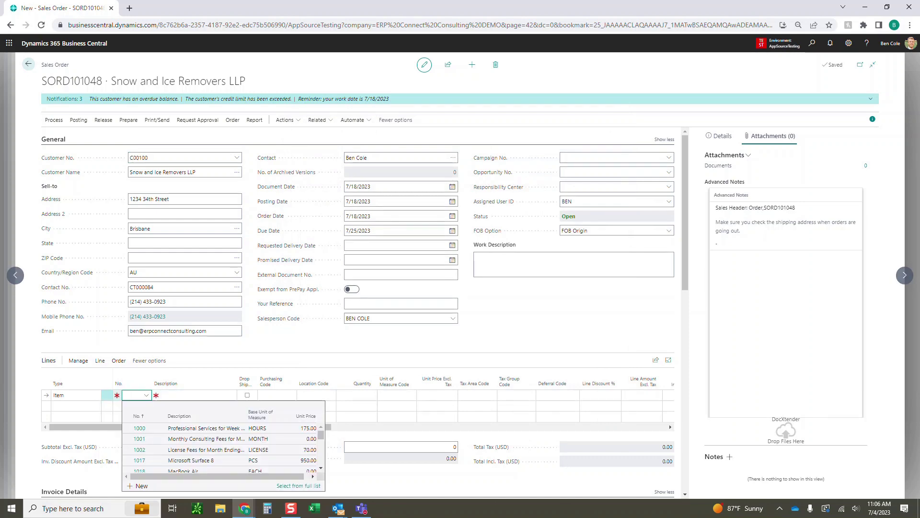
type("1017")
key("Return")
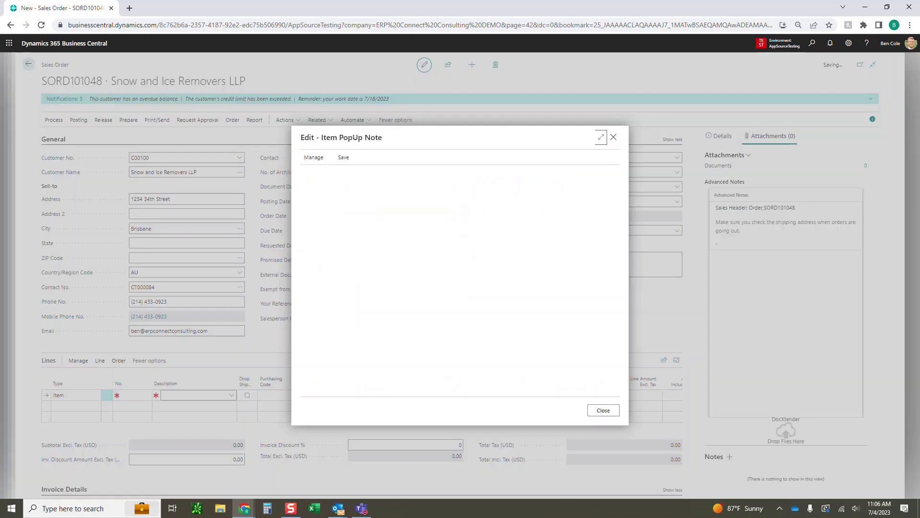
left_click(603, 419)
key("Return")
type("da")
key("Tab")
type("1")
key("Tab")
key("Tab")
key("Tab")
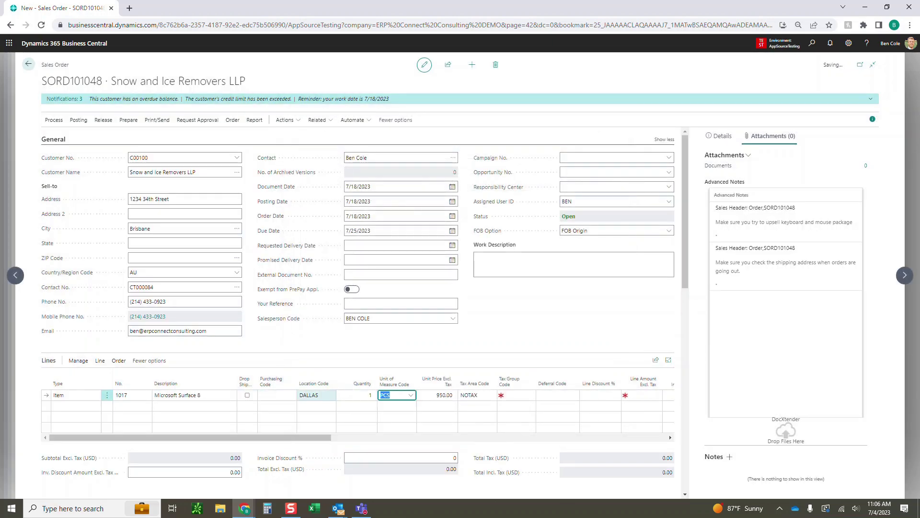
Set the order's Project No. to PROJ000001 and update the order lines with it.
scroll(357, 311, "down", 2)
key("Tab")
key("Tab")
key("Tab")
key("Tab")
key("Tab")
key("Tab")
key("Tab")
key("Tab")
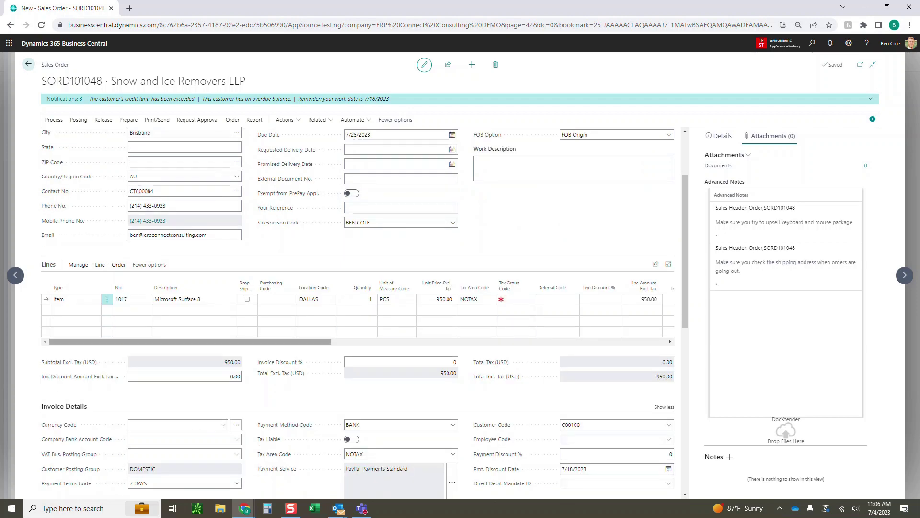
key("Tab")
key("Tab")
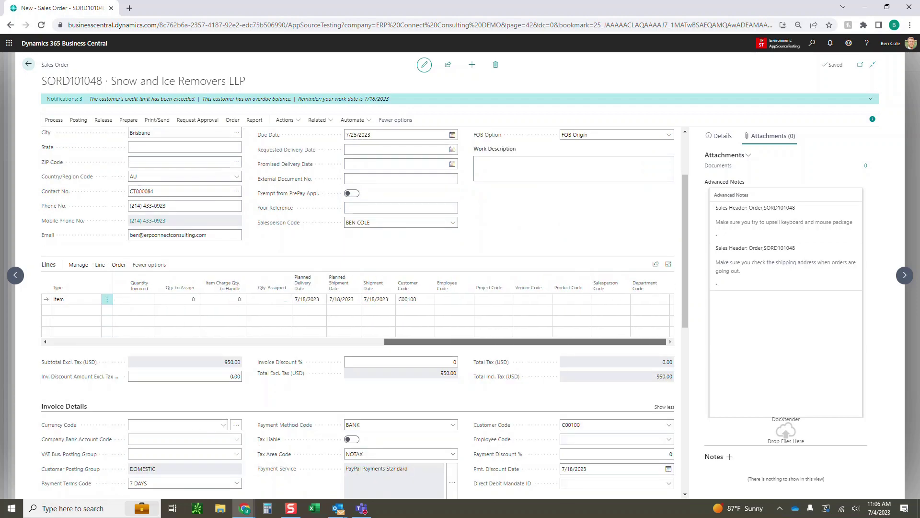
scroll(357, 275, "down", 3)
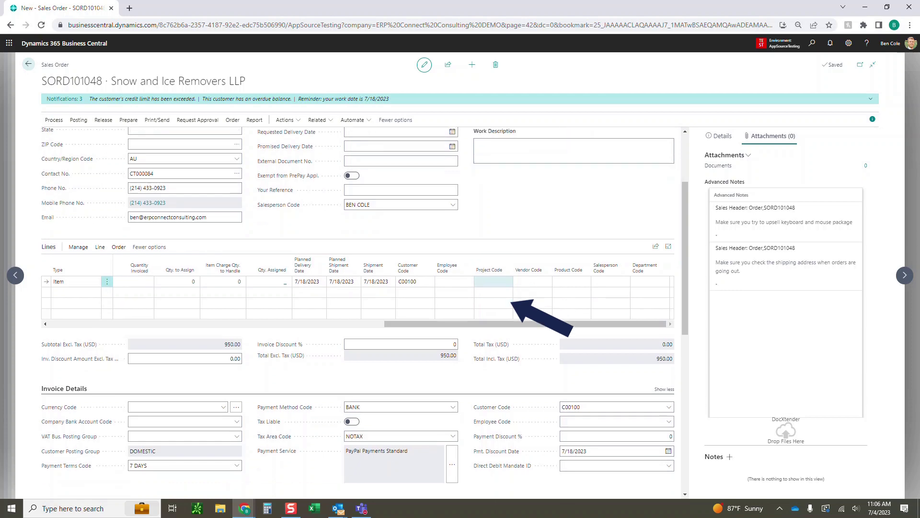
left_click(616, 407)
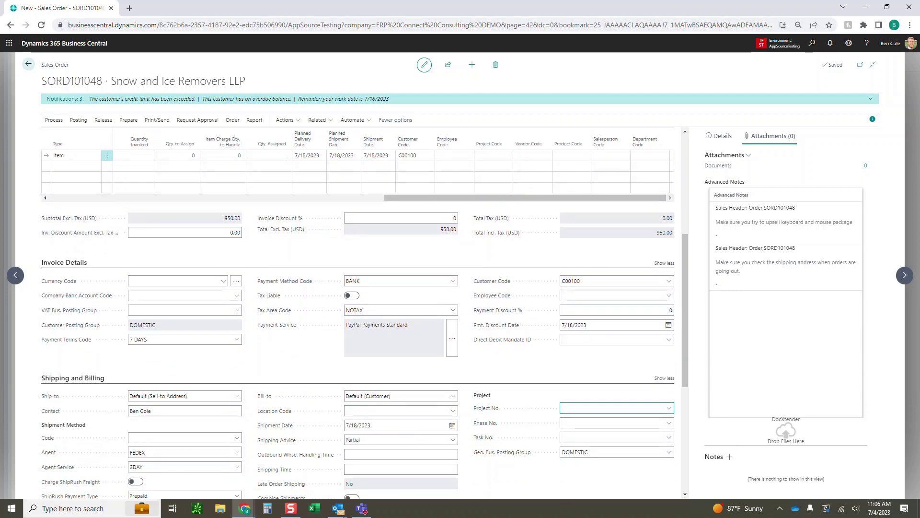
key("alt+Down")
key("Down")
key("Return")
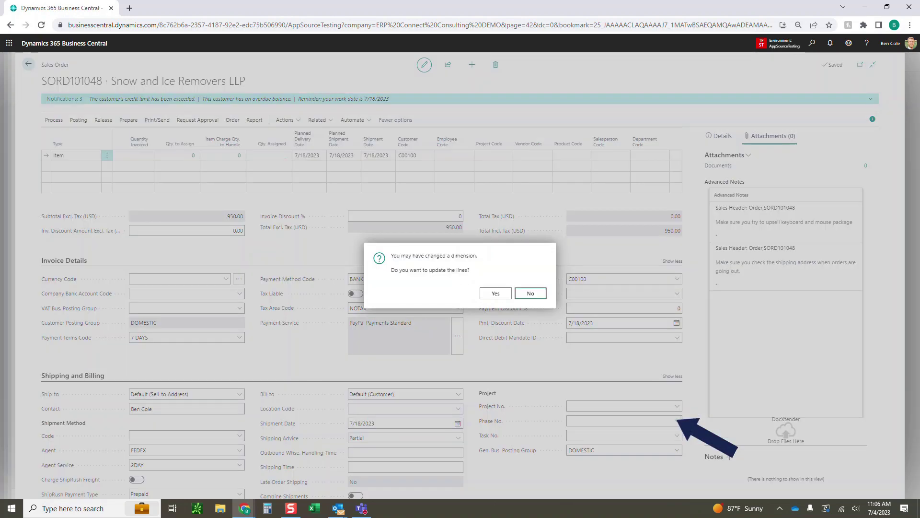
key("Left")
key("Return")
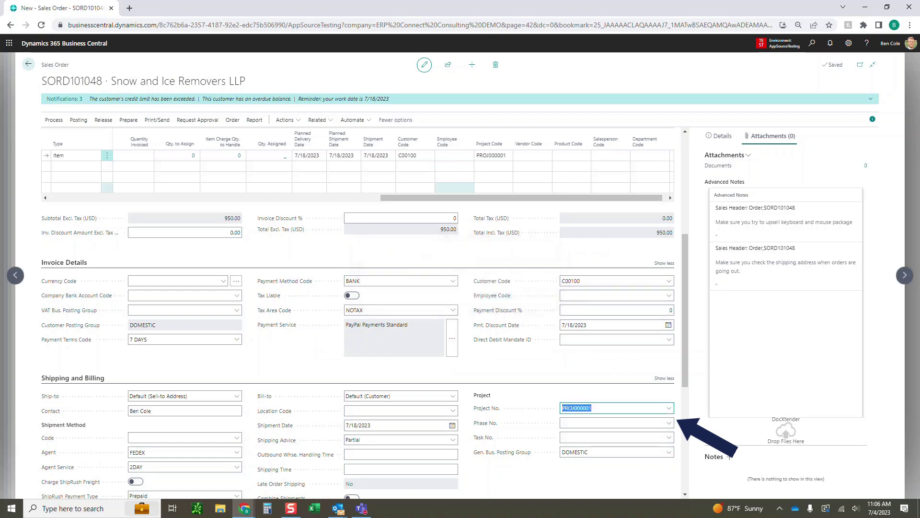
Choose phase 1. DISCOVERY and task 1. CHART OF ACCOUNT, then close, discarding the unsaved changes.
key("Tab")
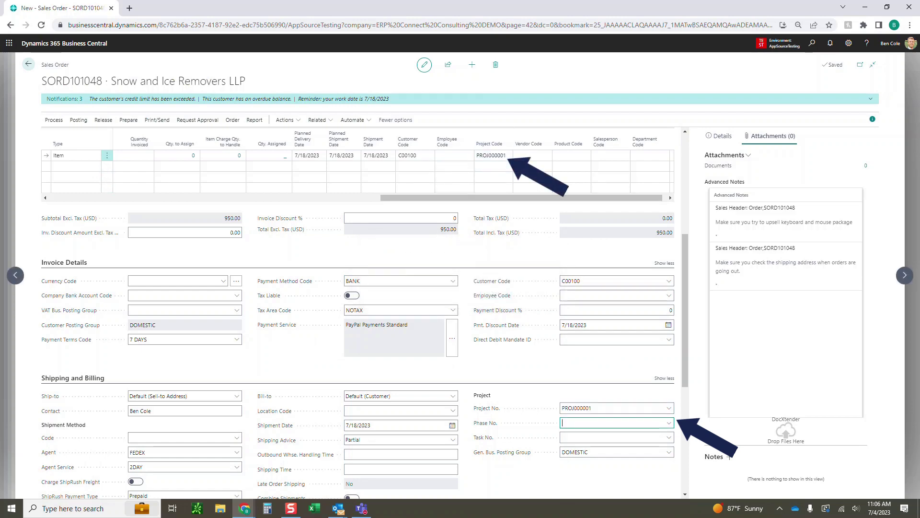
key("alt+Down")
key("Down")
key("Return")
key("Tab")
key("alt+Down")
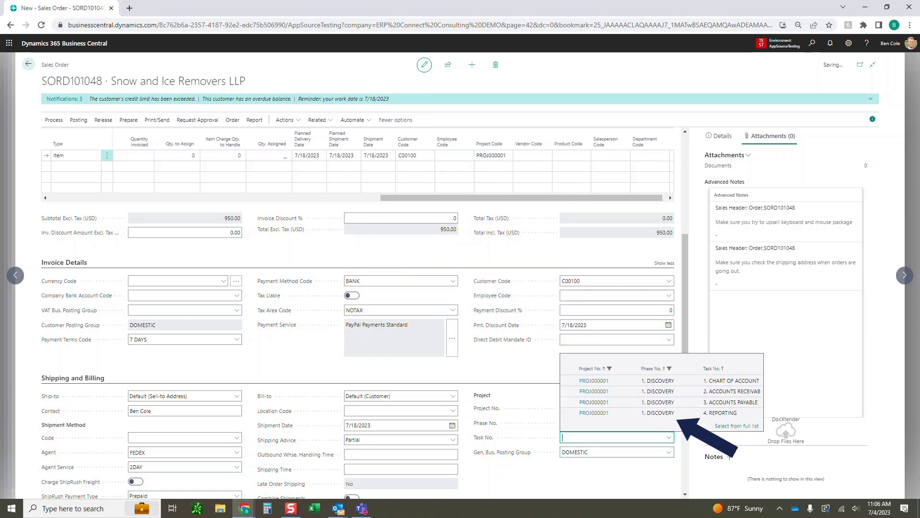
key("Down")
key("Return")
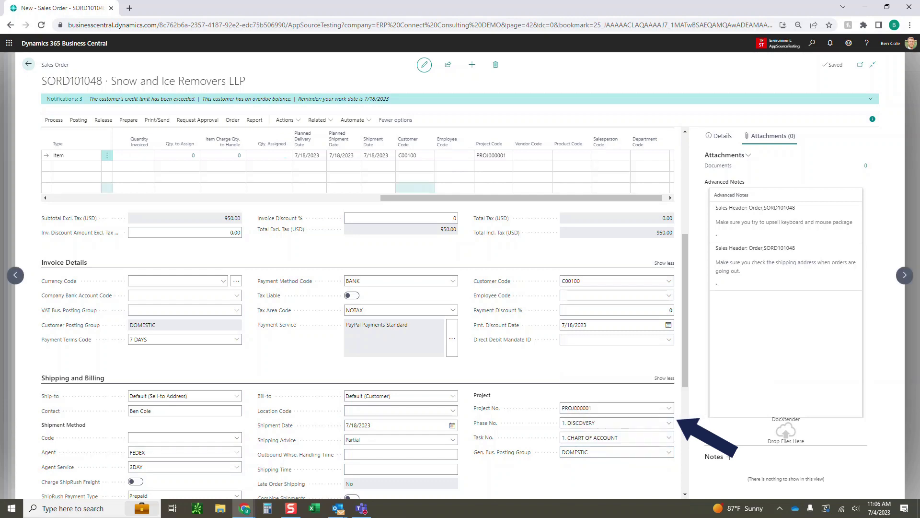
key("Escape")
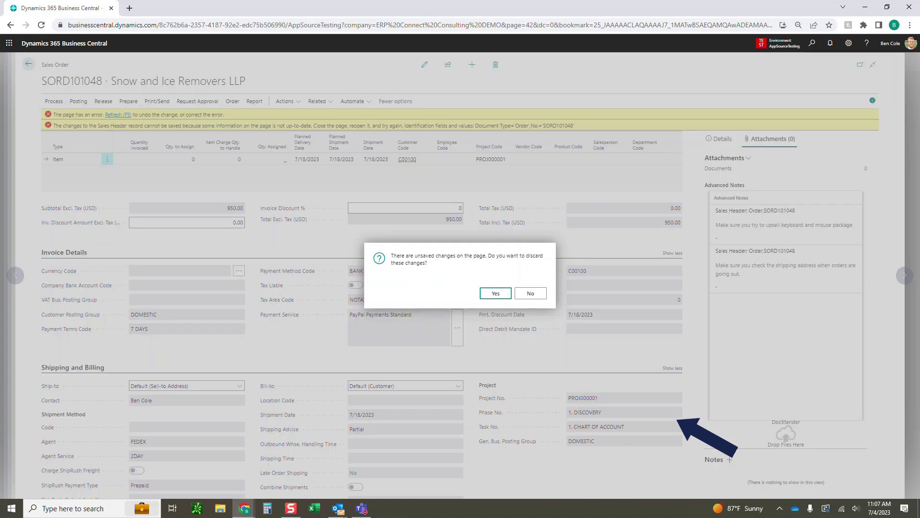
key("Return")
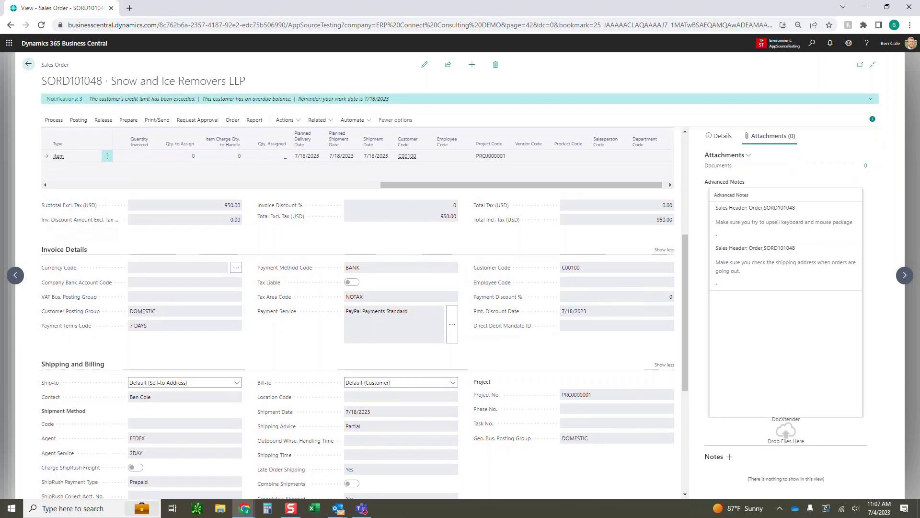
In edit mode, set phase 1. DISCOVERY and task 1. CHART OF ACCOUNT, then close the order.
left_click(424, 64)
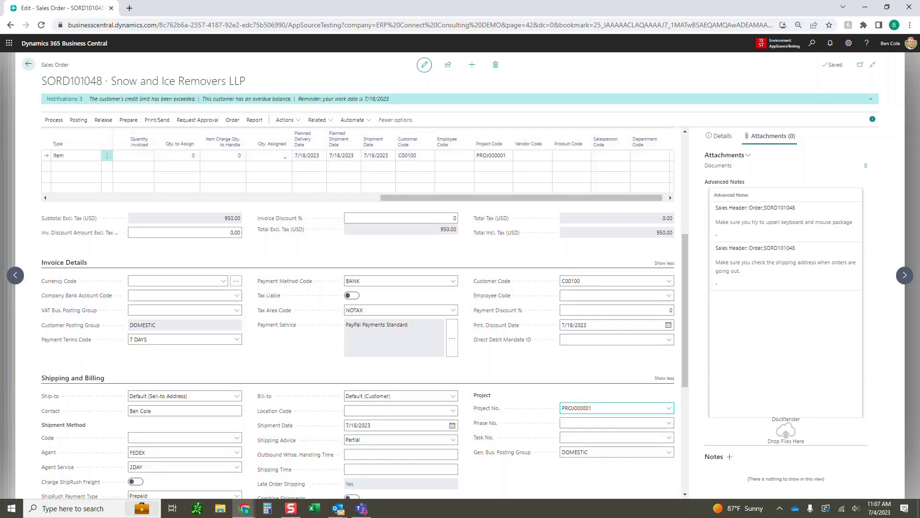
left_click(601, 367)
left_click(618, 437)
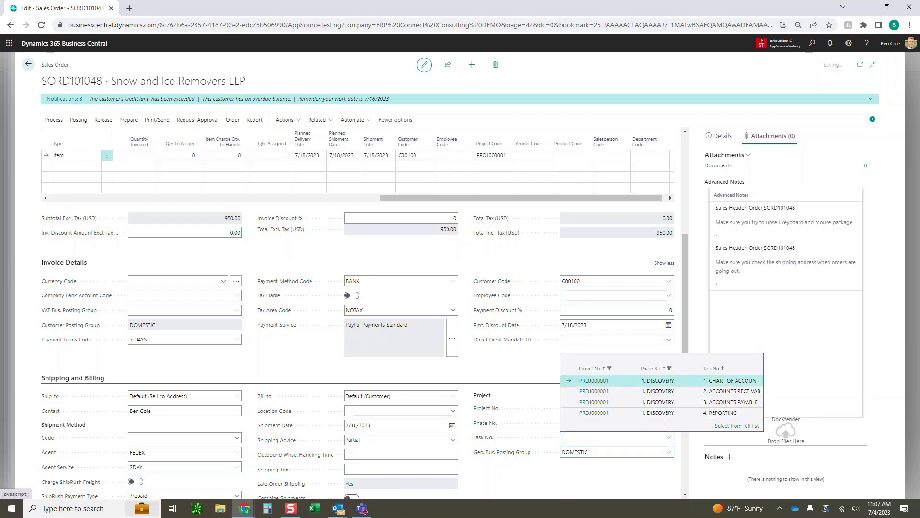
left_click(601, 380)
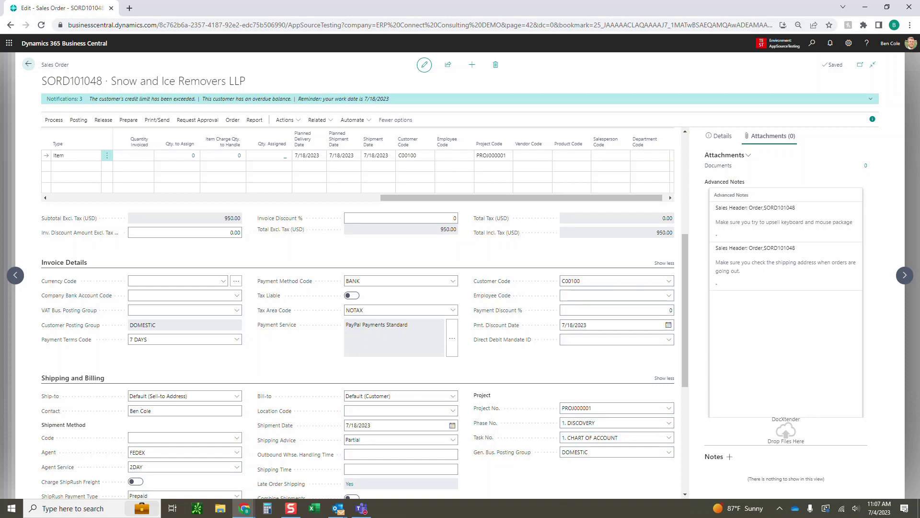
left_click(29, 64)
left_click(28, 63)
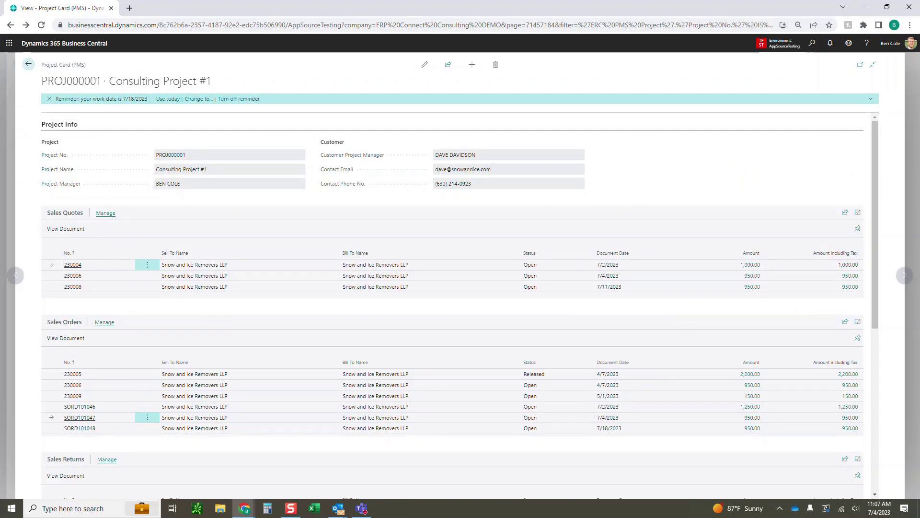
key("F5")
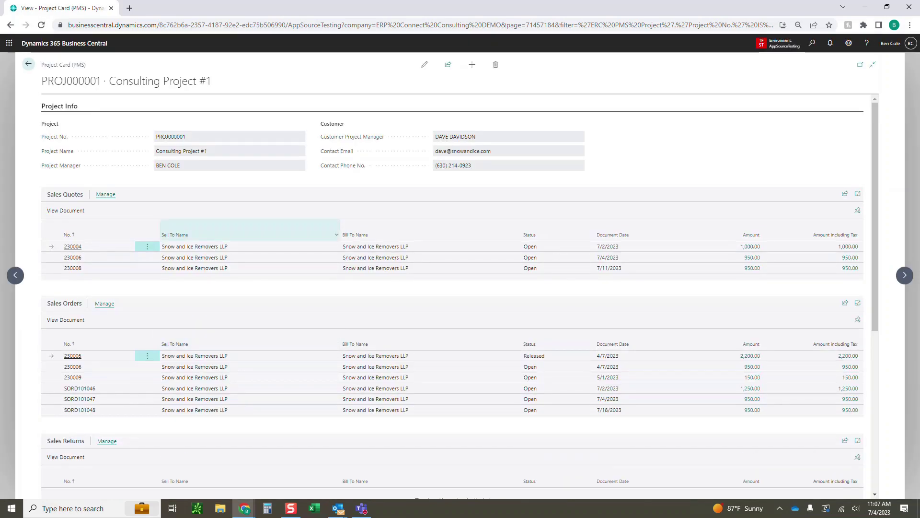
left_click(120, 410)
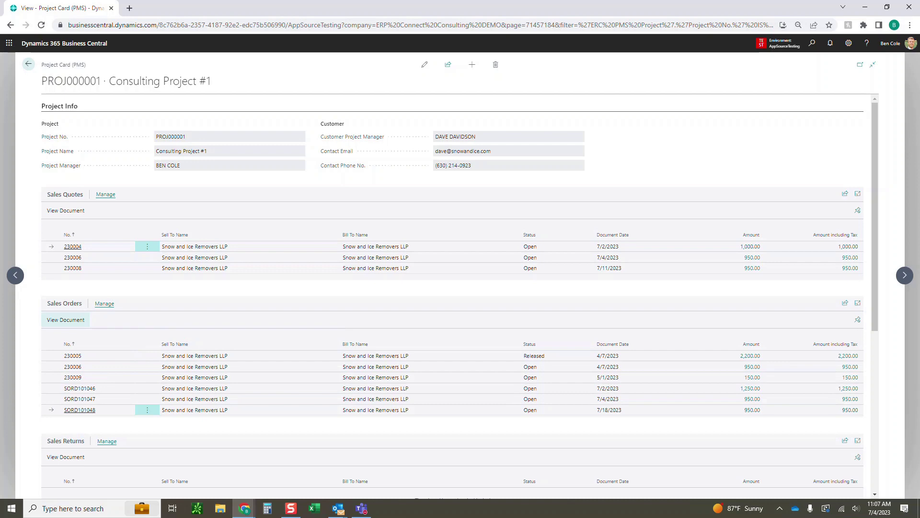
left_click(65, 320)
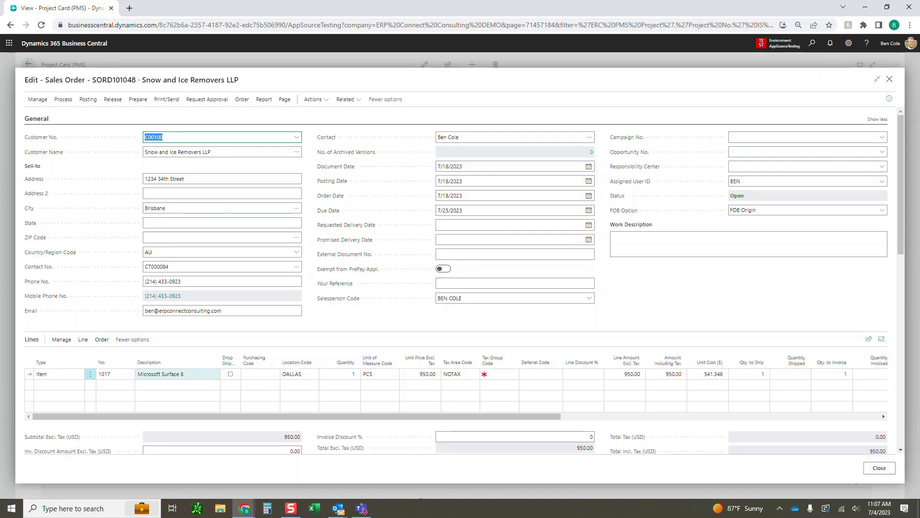
scroll(460, 280, "down", 5)
scroll(460, 281, "up", 4)
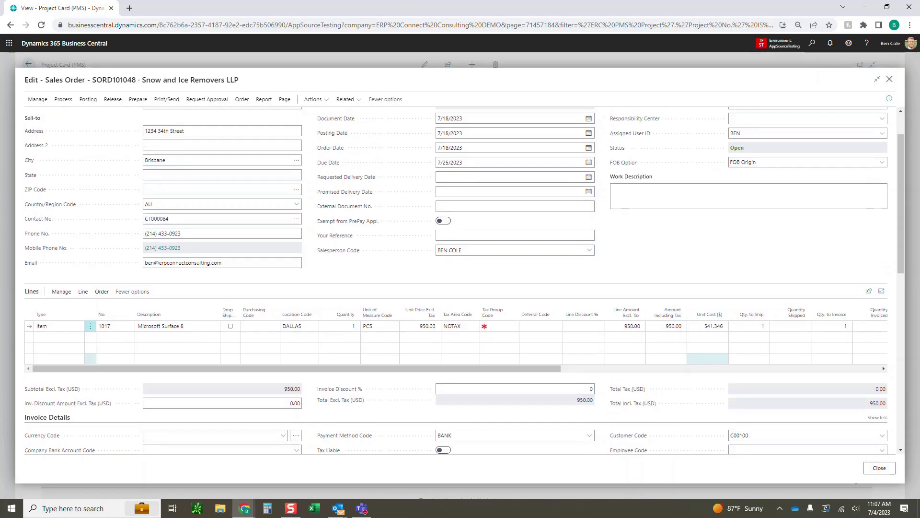
scroll(455, 336, "right", 5)
scroll(455, 335, "right", 3)
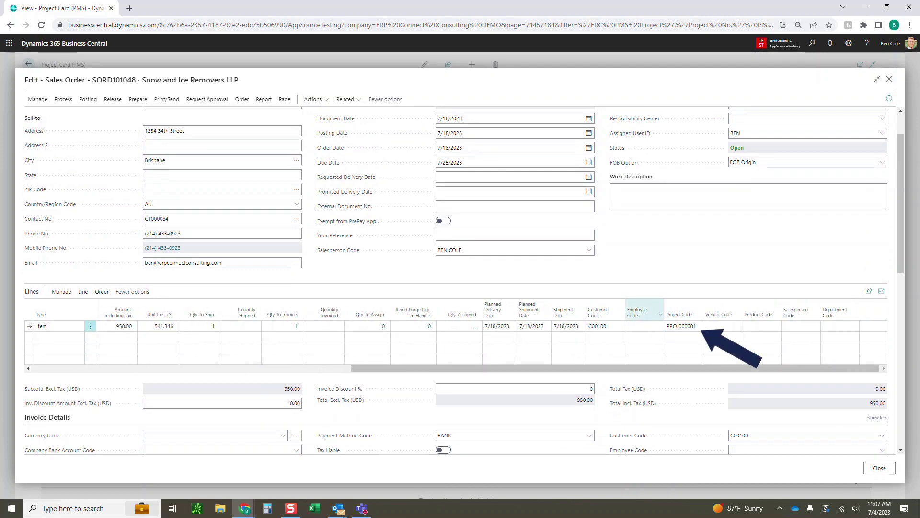
key("Escape")
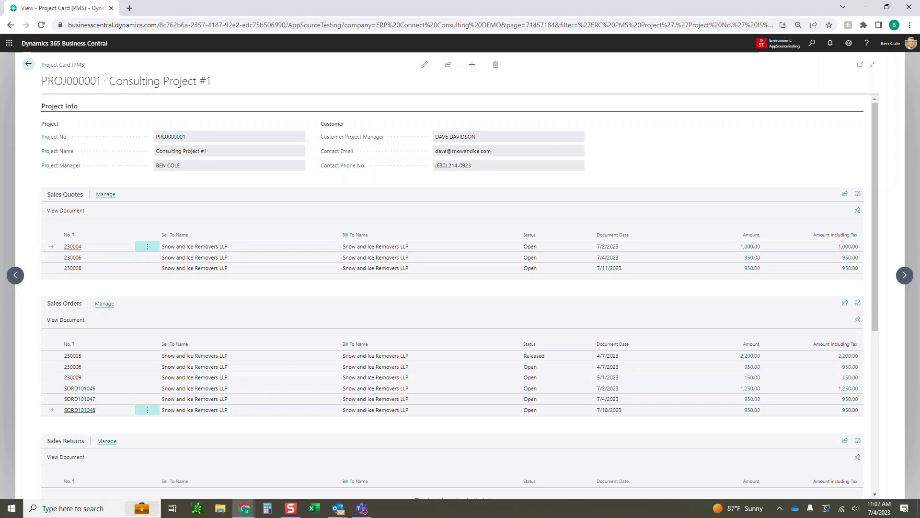
Try entering project hours on the accounts receivable discovery task and dismiss the timesheet error.
key("Escape")
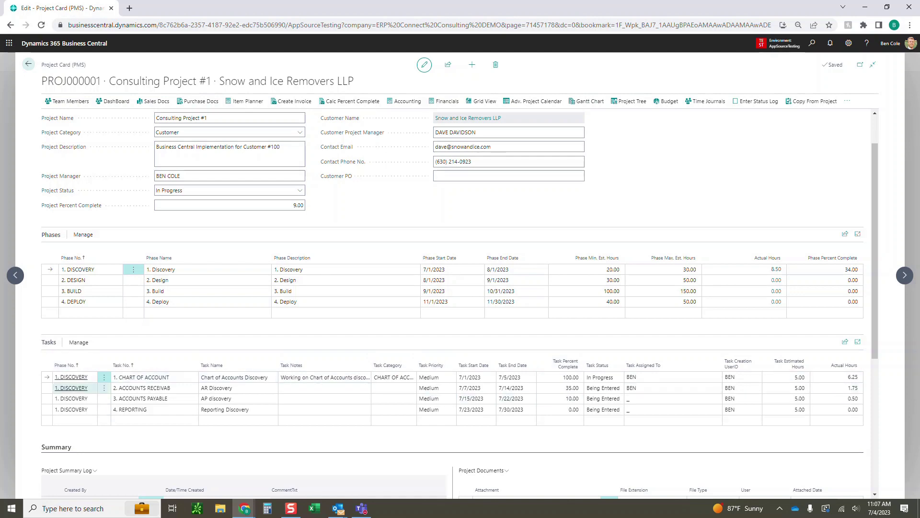
left_click(47, 388)
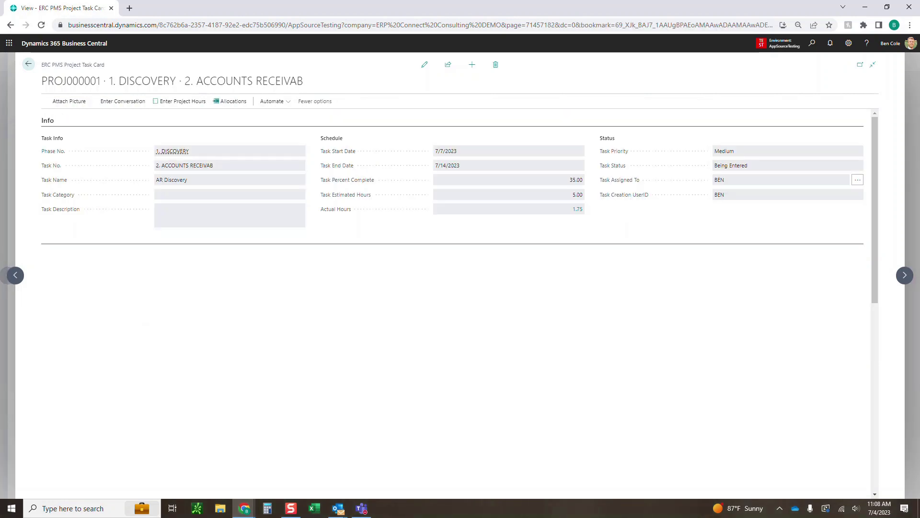
left_click(183, 101)
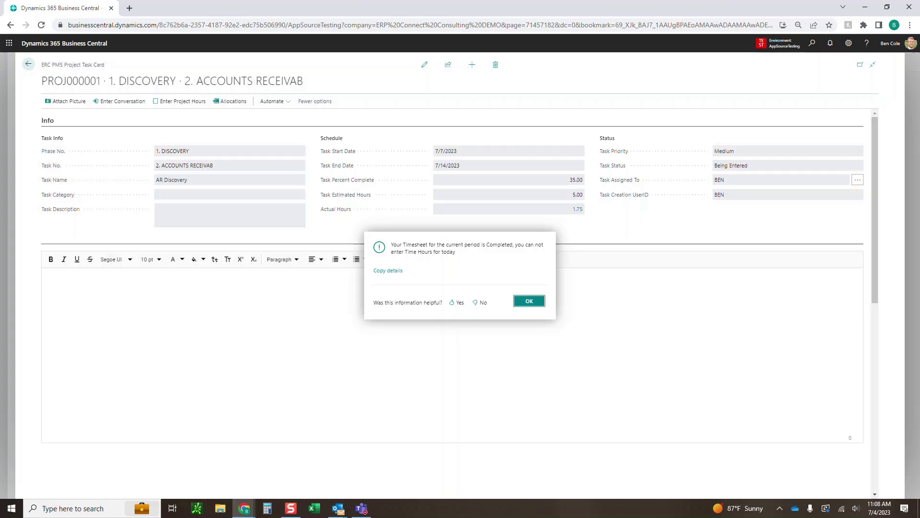
left_click(530, 300)
Open My Settings and select the Work Date field for editing.
left_click(849, 43)
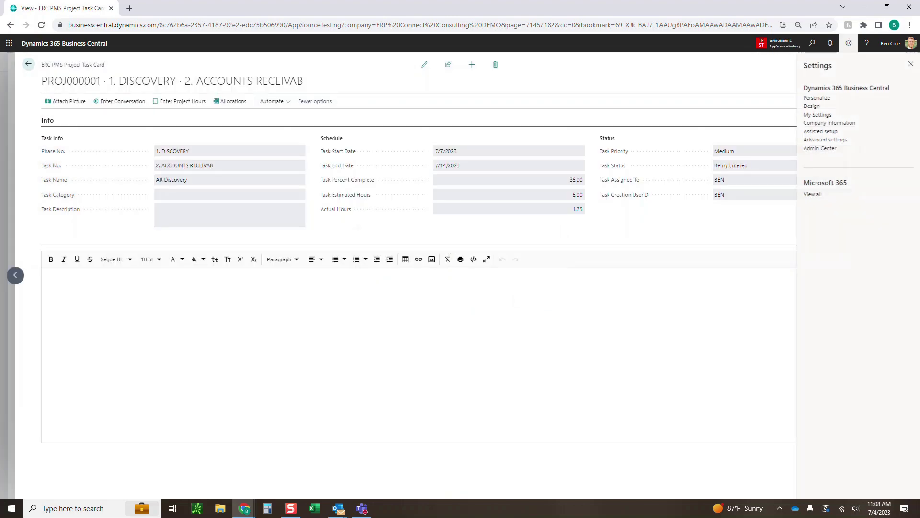
left_click(818, 115)
left_click(498, 225)
Set the work date to 7/18/2023 and agree to create a timesheet for the period.
type("7/18/2023")
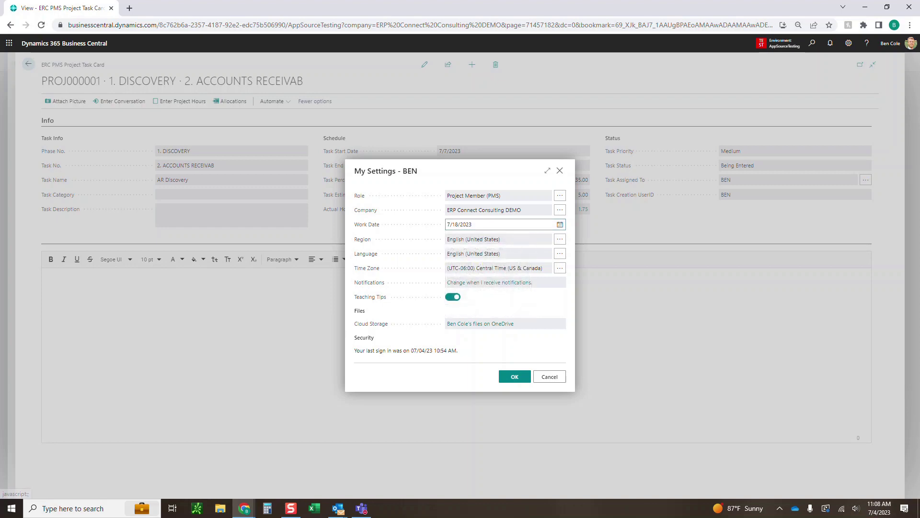
key("Return")
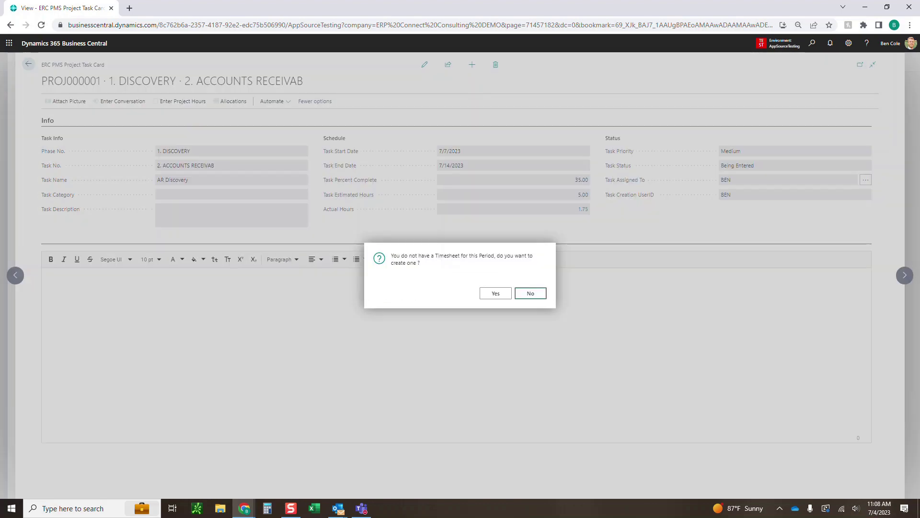
left_click(496, 293)
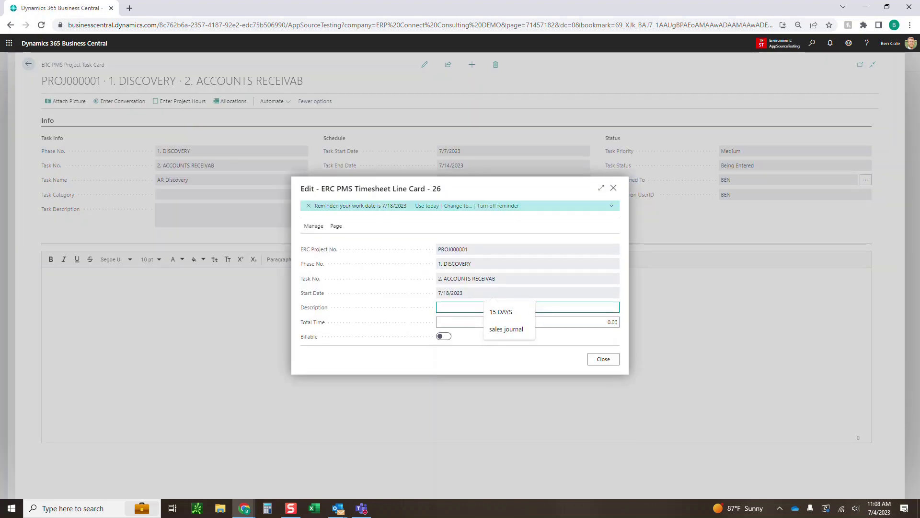
Enter a billable 2.5-hour timesheet line 'Testing for Demo Video Part 2' and close it.
type("Testing")
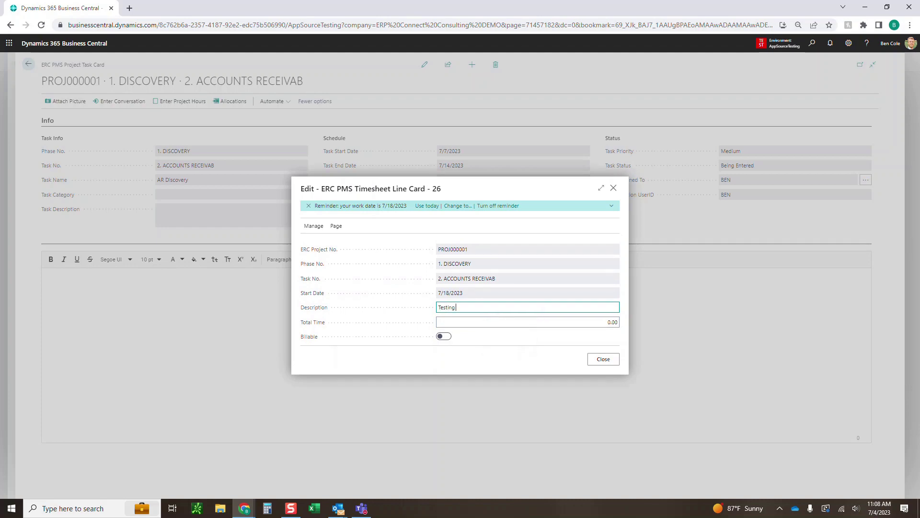
type(" for Demo Video Part")
key("Tab")
type("2.5")
key("Tab")
key("space")
key("Tab")
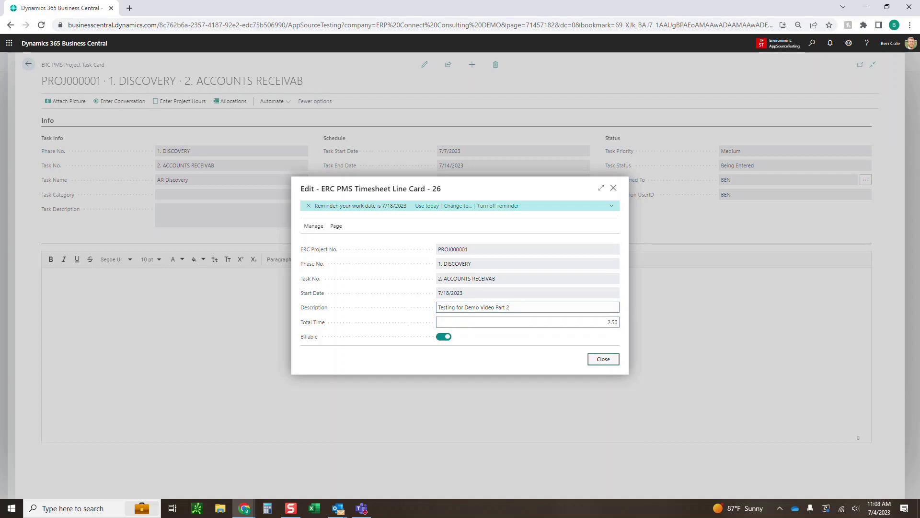
key("Return")
Back on the project card, select the accounts payable task and show the task actions.
key("Escape")
left_click(72, 398)
left_click(79, 343)
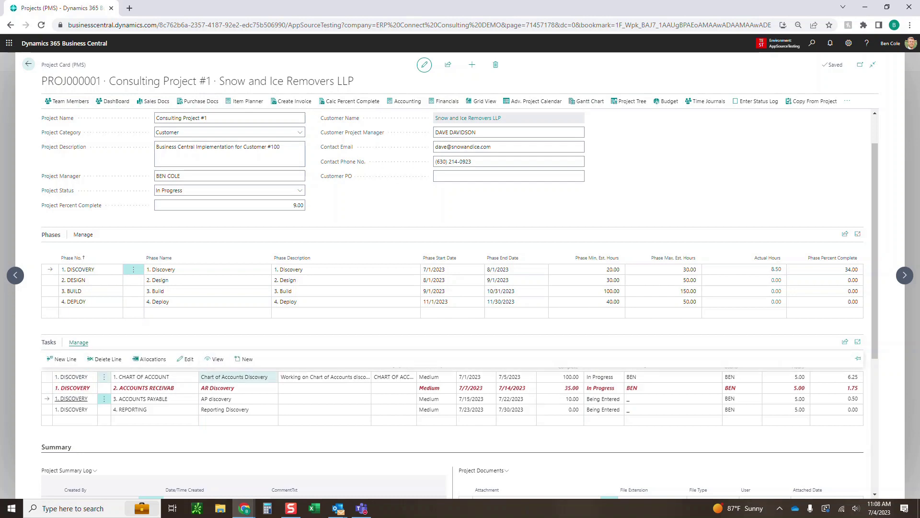
Log a billable 1.5-hour entry '2nd time entry for demo' on the accounts payable task.
left_click(214, 358)
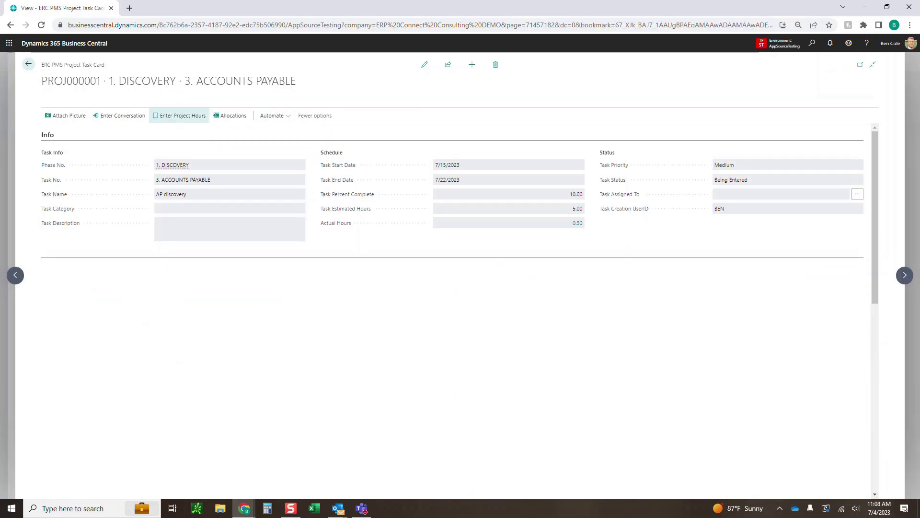
left_click(180, 120)
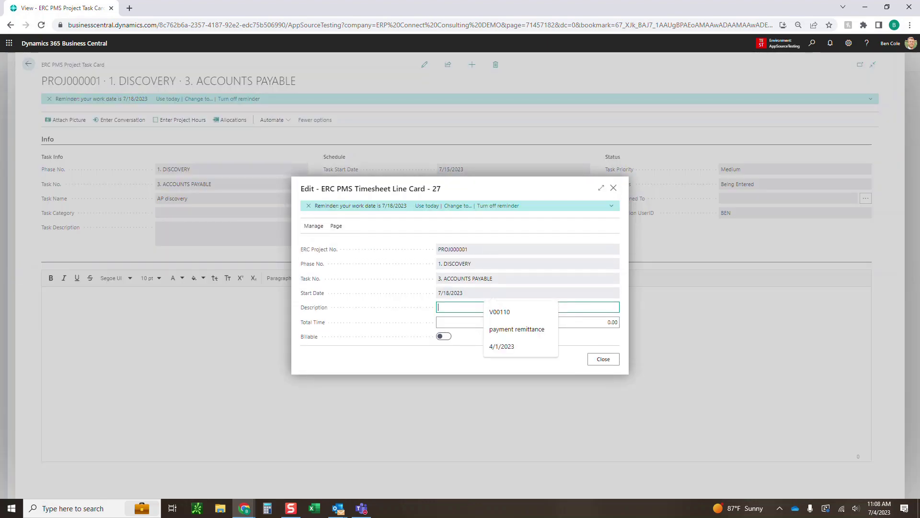
type("2nd ")
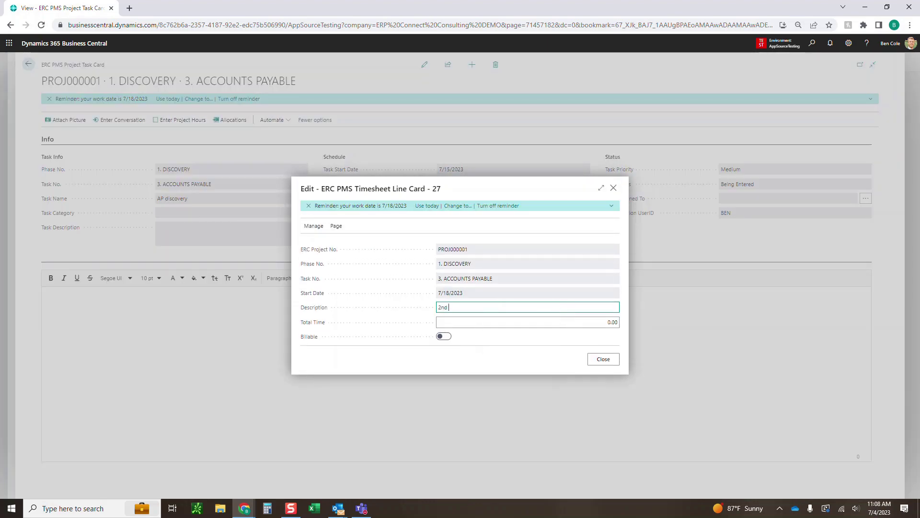
type("time entry for demo")
key("Tab")
type("1.5")
key("Tab")
key("space")
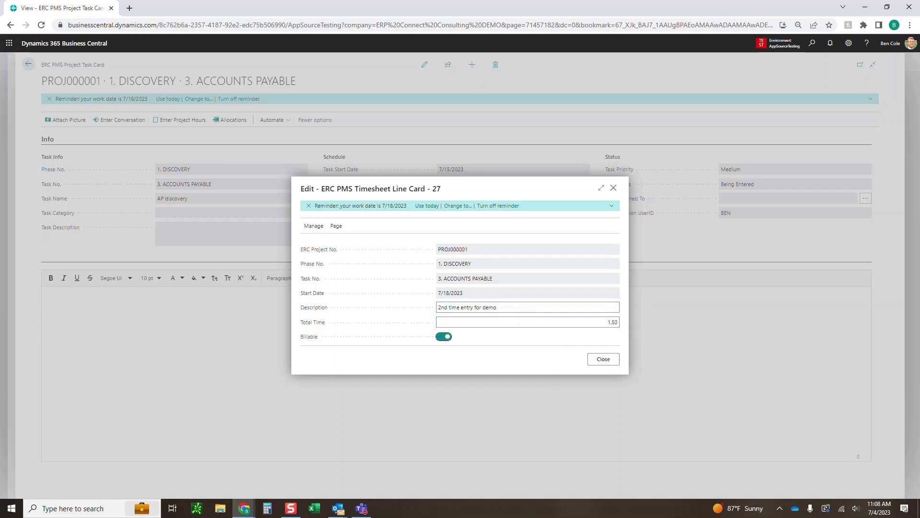
key("Escape")
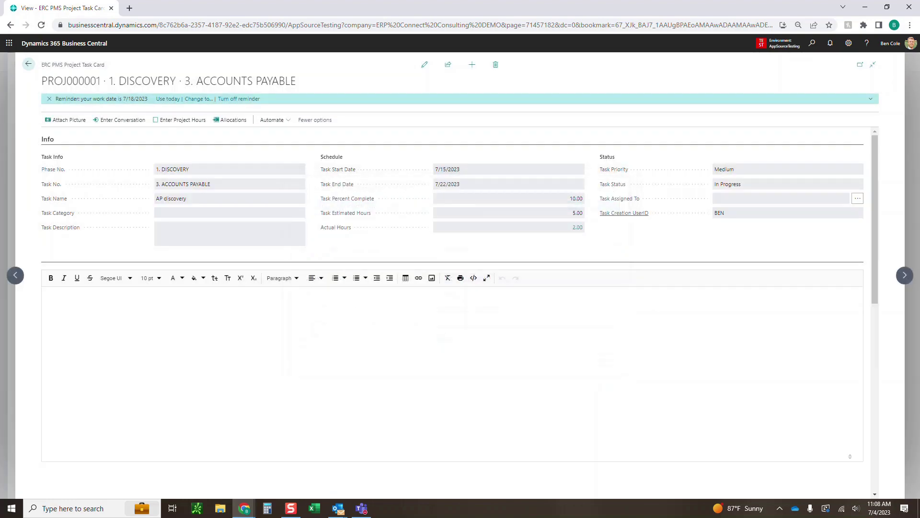
key("Escape")
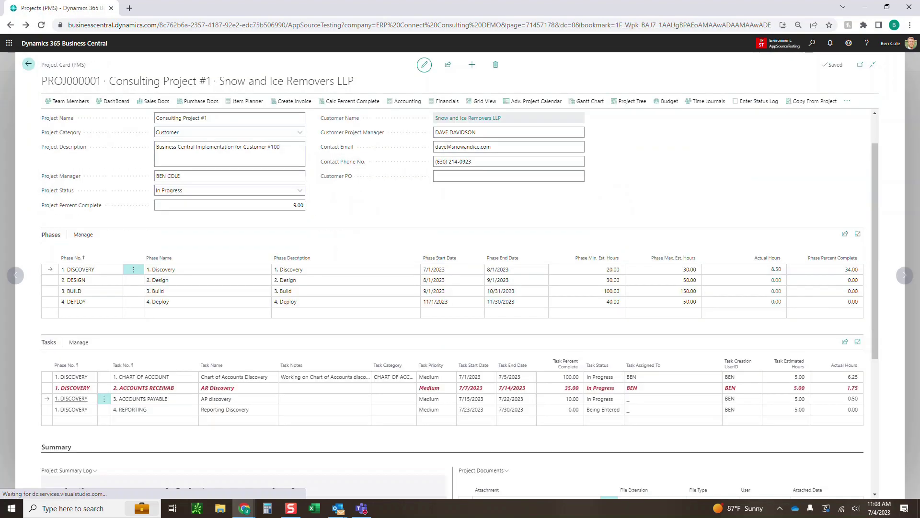
scroll(459, 304, "down", 5)
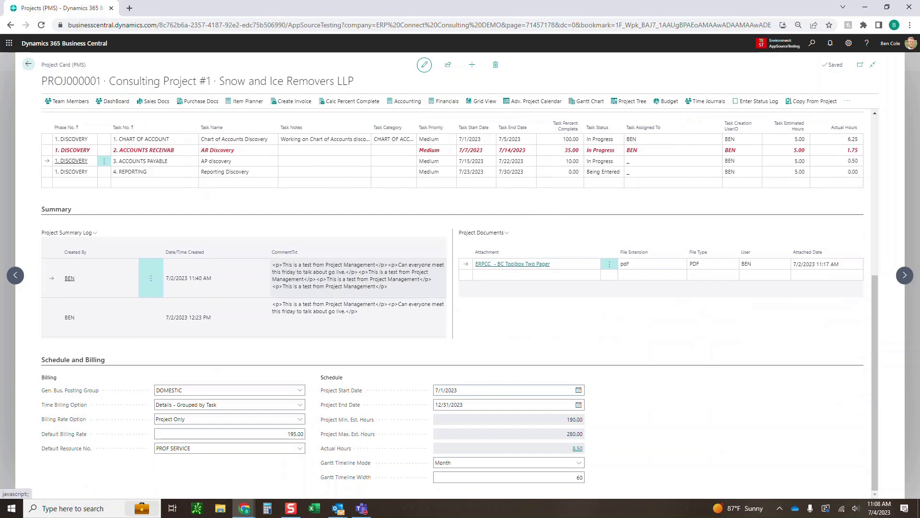
left_click(578, 448)
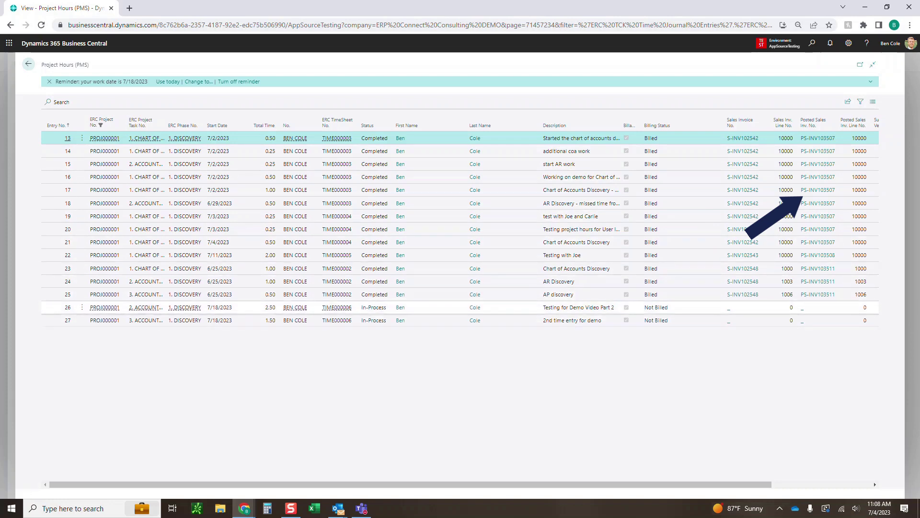
left_click(575, 307)
left_click(575, 320, "shift")
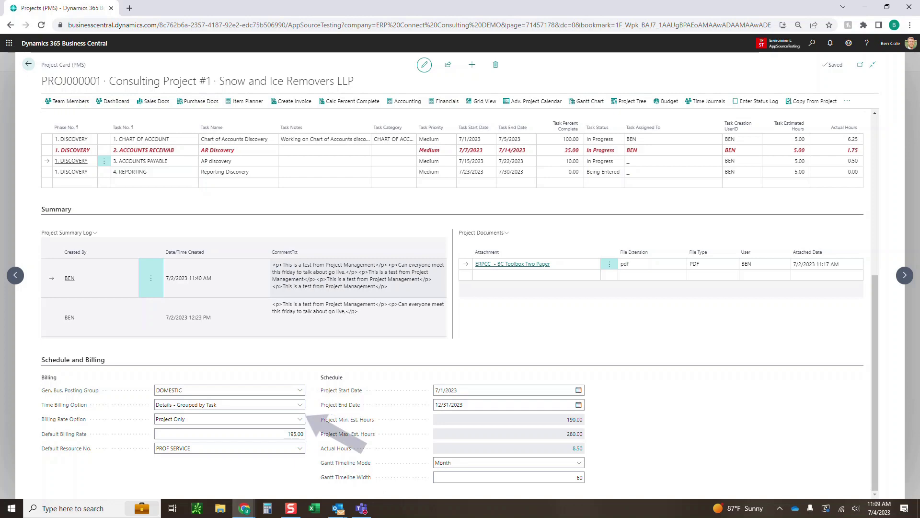
left_click(230, 404)
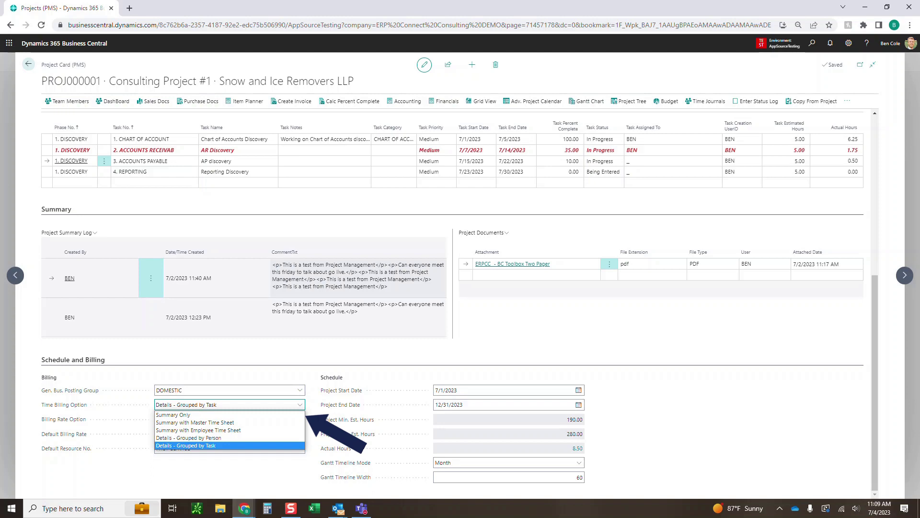
key("Return")
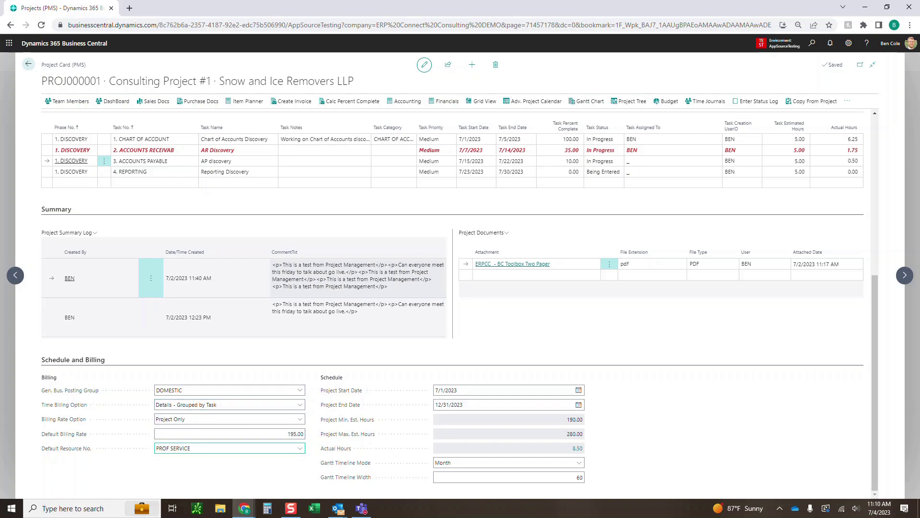
key("alt+Down")
key("Up")
key("Up")
key("Up")
key("Up")
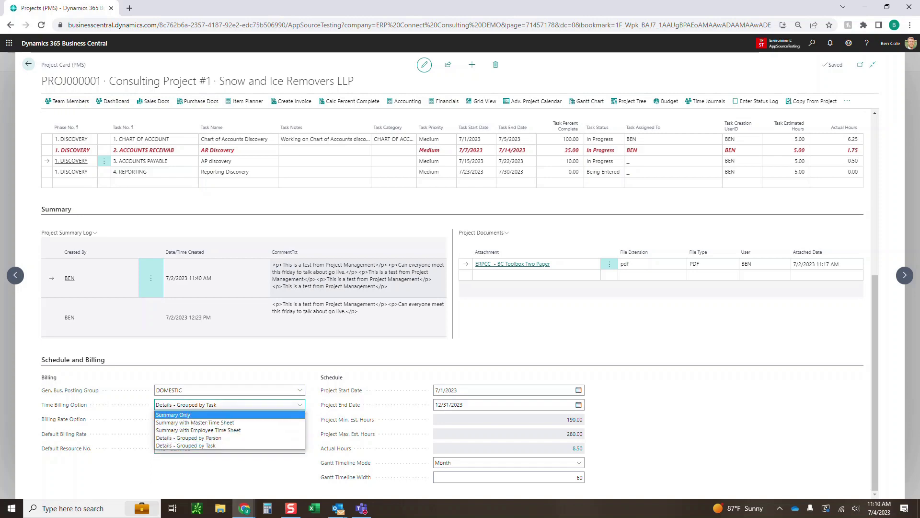
key("Escape")
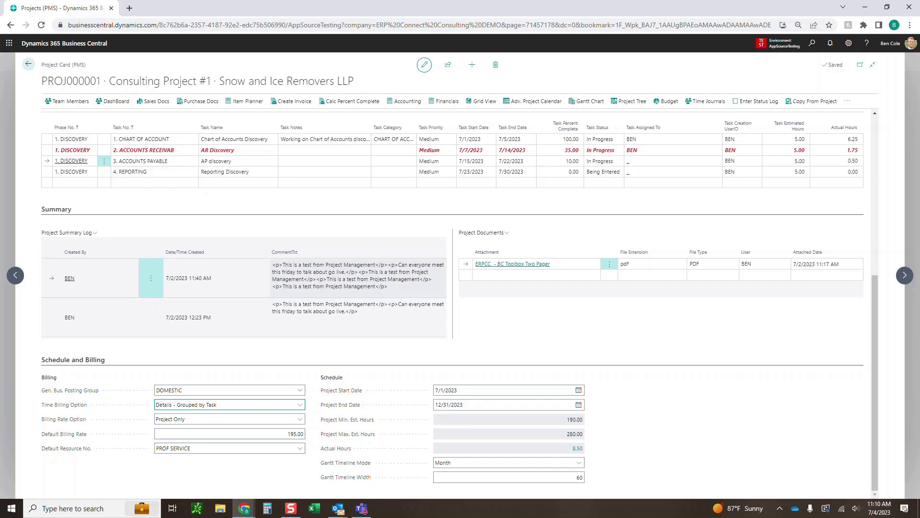
left_click(229, 419)
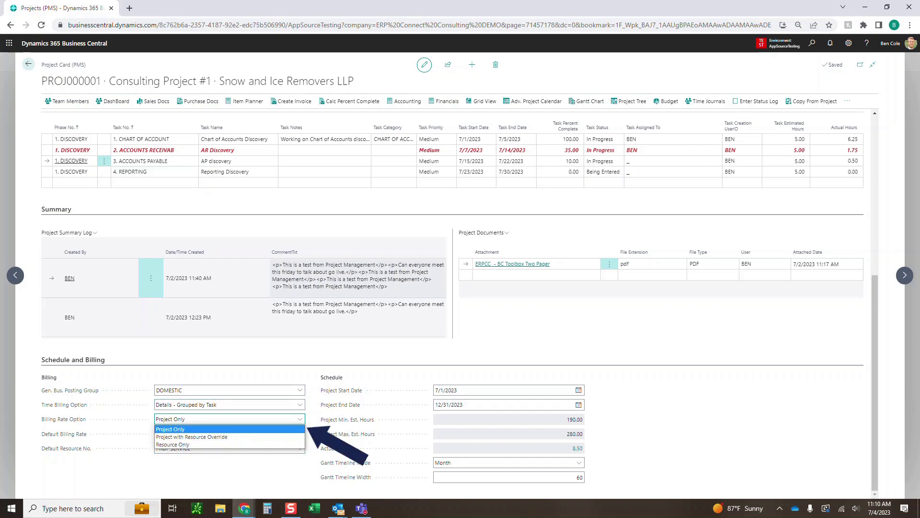
key("Return")
key("Tab")
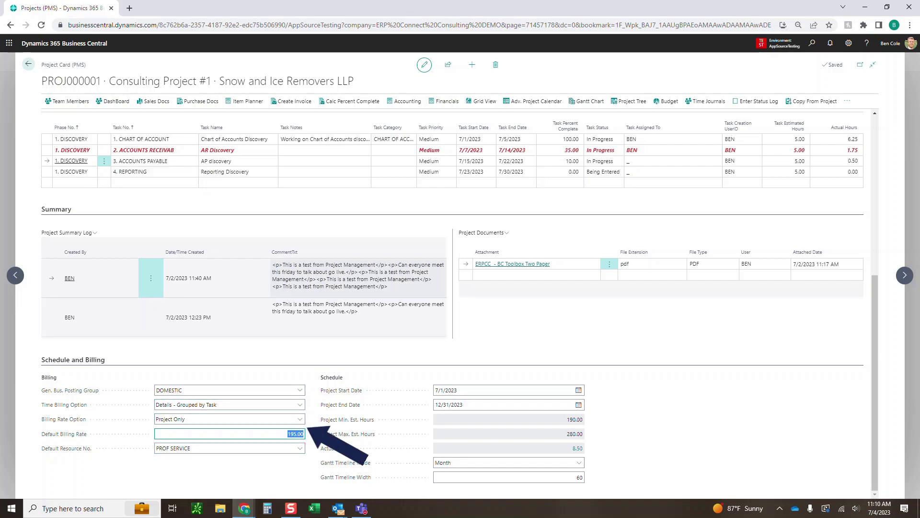
key("shift+Tab")
key("alt+Down")
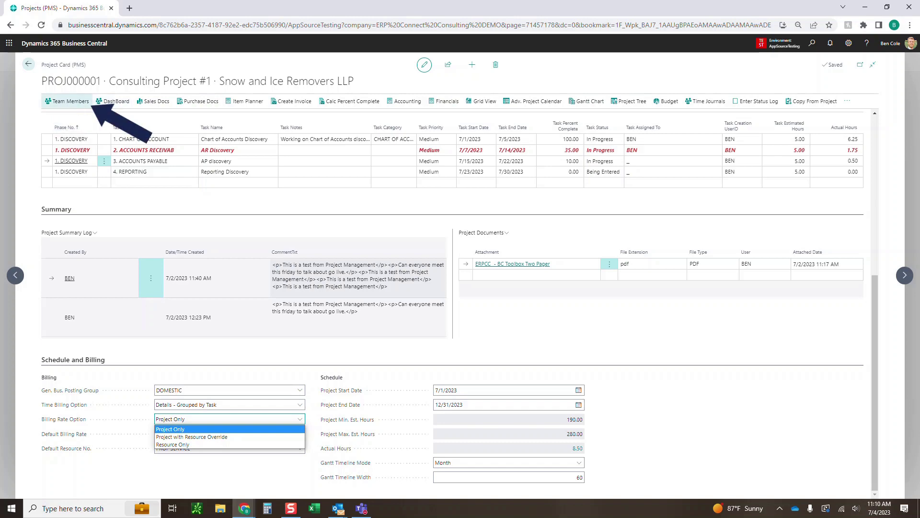
Review the team members' billing rates (200.00, 225.00, 0.00) and close the list unchanged.
left_click(70, 101)
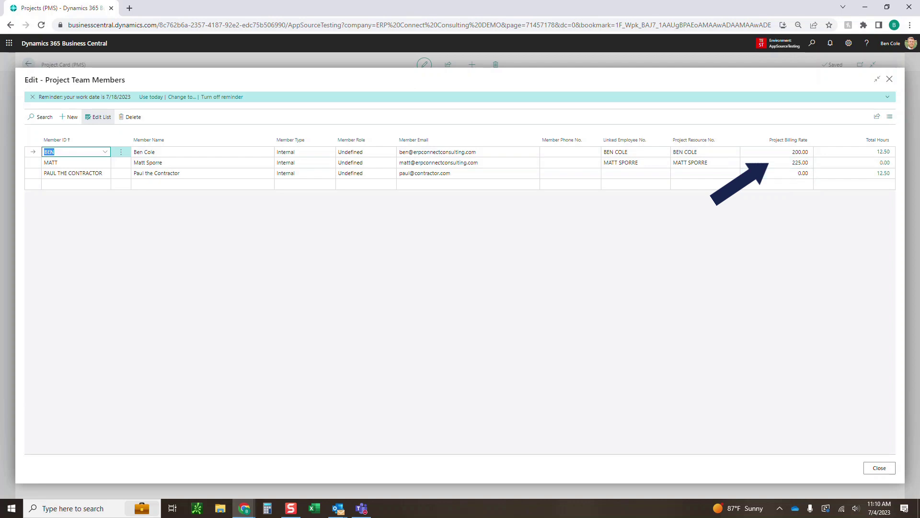
key("Tab")
key("Escape")
key("alt+Down")
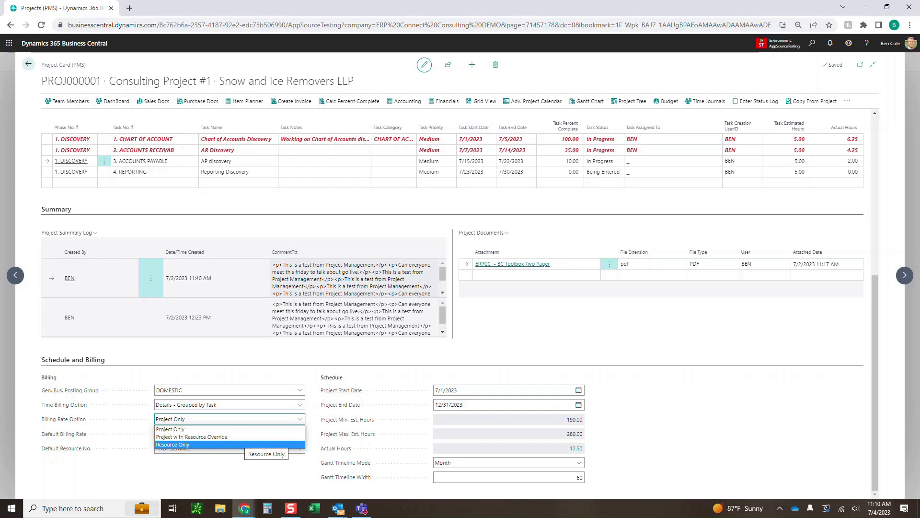
key("Escape")
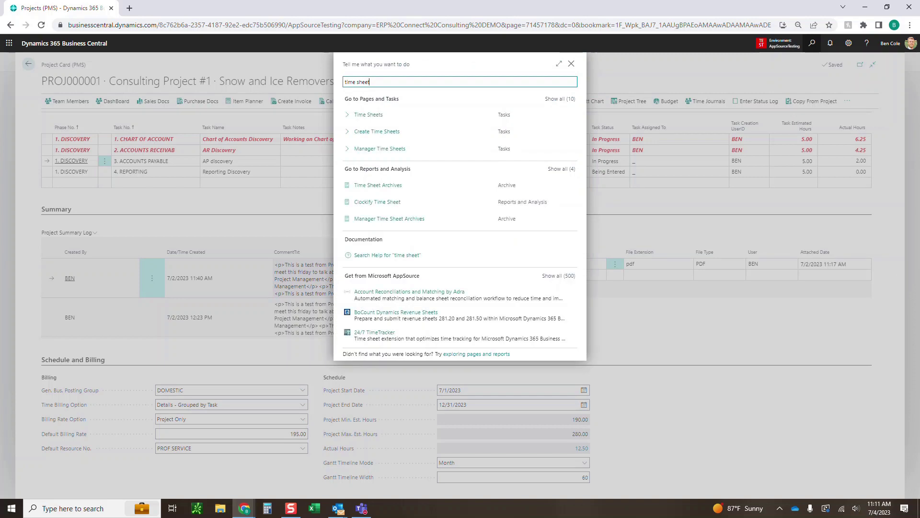
Open the empty Project TimeSheets (PMS) page from all time sheet results, then close it and the project card.
key("Tab")
key("Return")
key("Down")
key("Down")
key("Down")
key("Down")
key("Down")
key("Down")
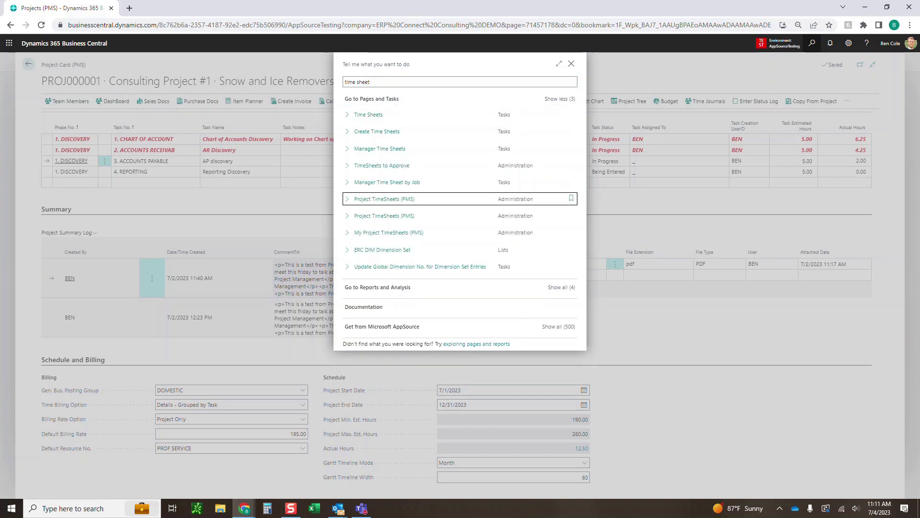
key("Return")
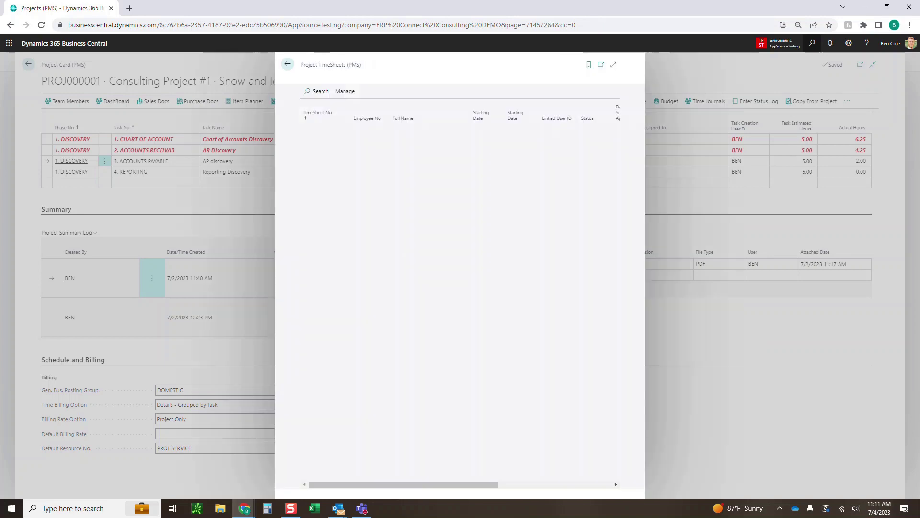
key("Escape")
key("Escape")
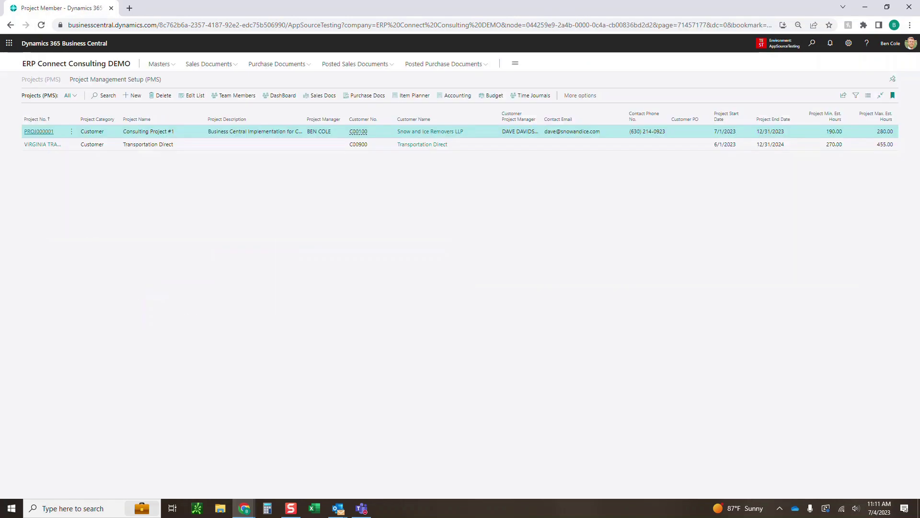
key("Escape")
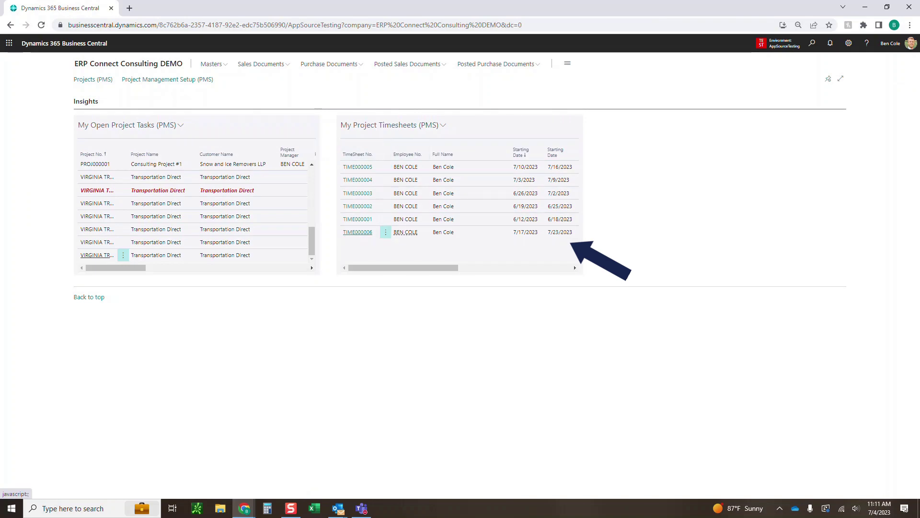
Submit timesheet TIME000006 and confirm the submission.
left_click(358, 232)
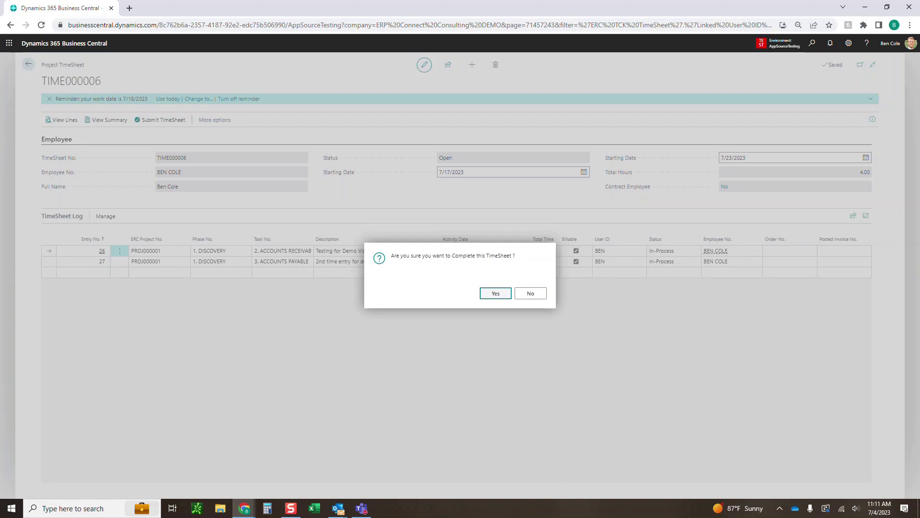
key("Return")
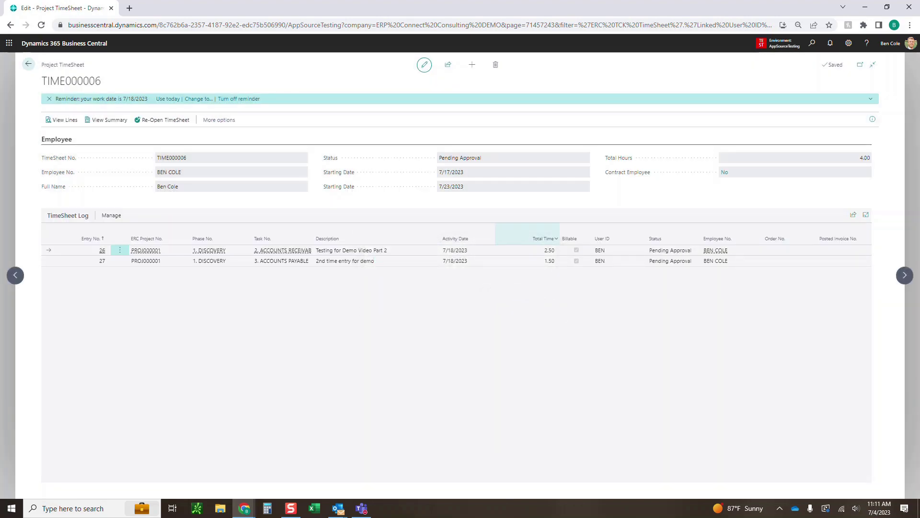
key("Escape")
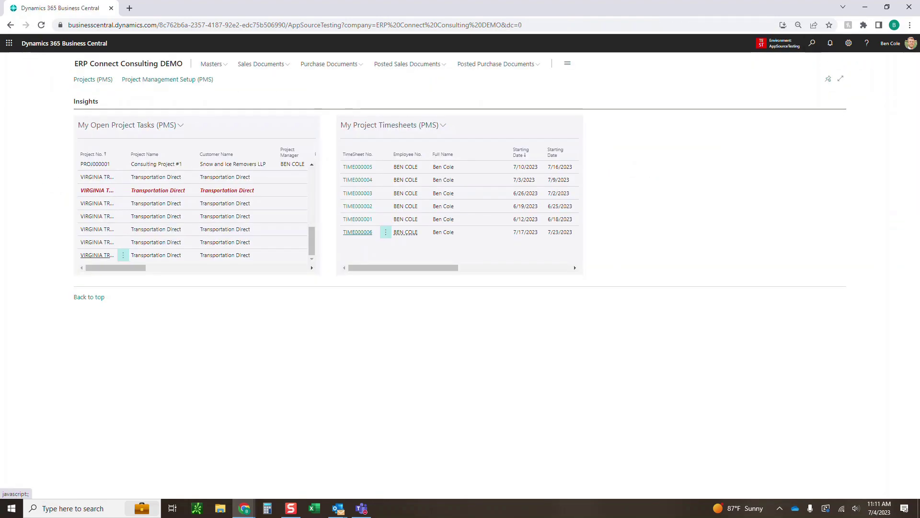
Approve TIME000006 from the timesheets awaiting approval list, leaving it empty.
key("alt+q")
type("time sheet")
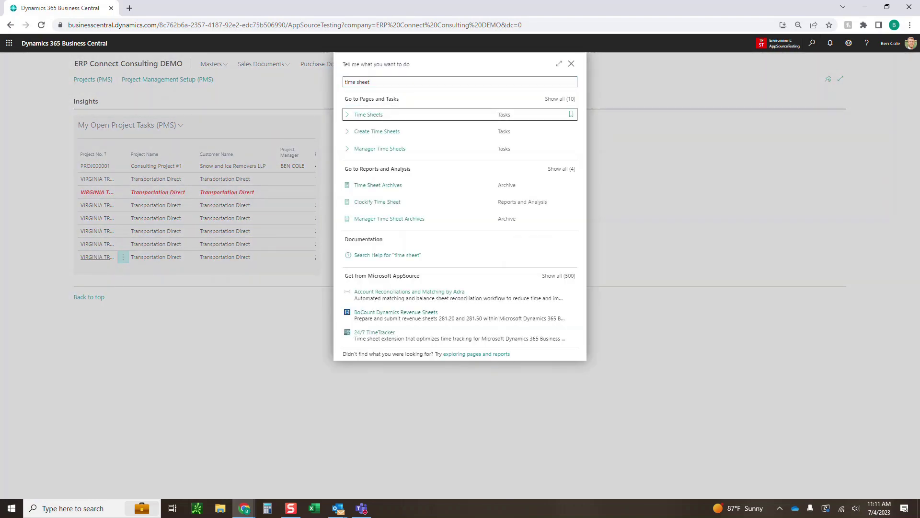
key("Down")
key("Down")
key("Down")
key("Down")
key("Return")
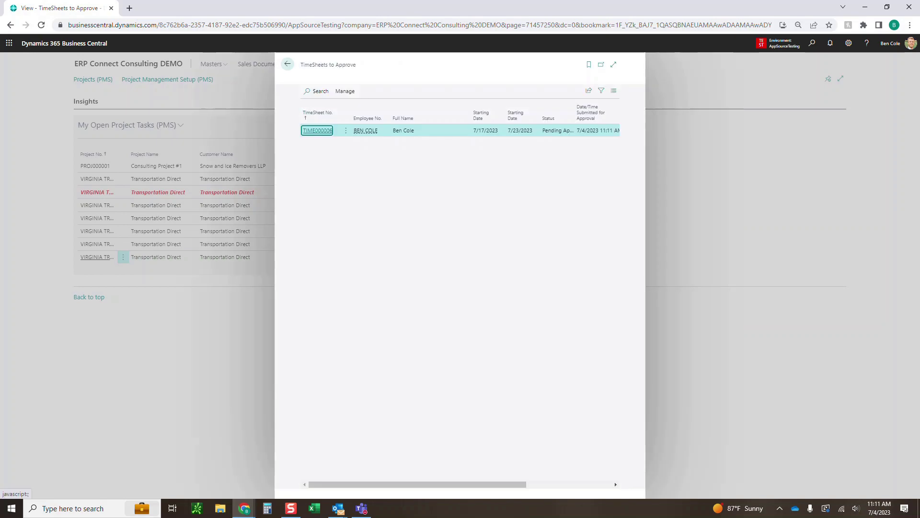
key("Return")
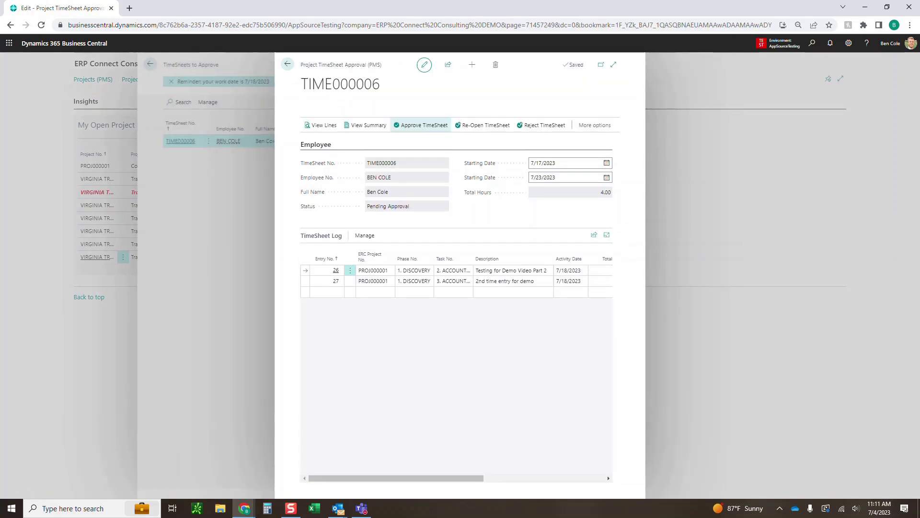
key("Return")
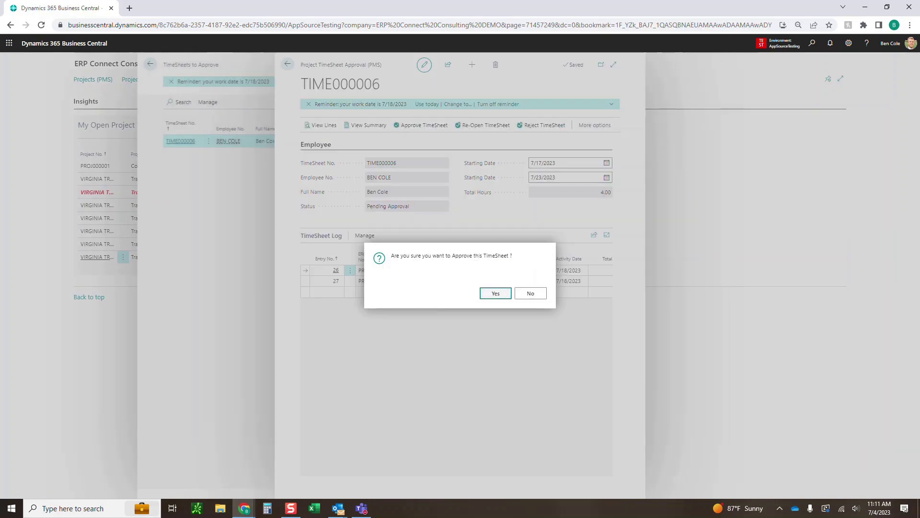
key("Return")
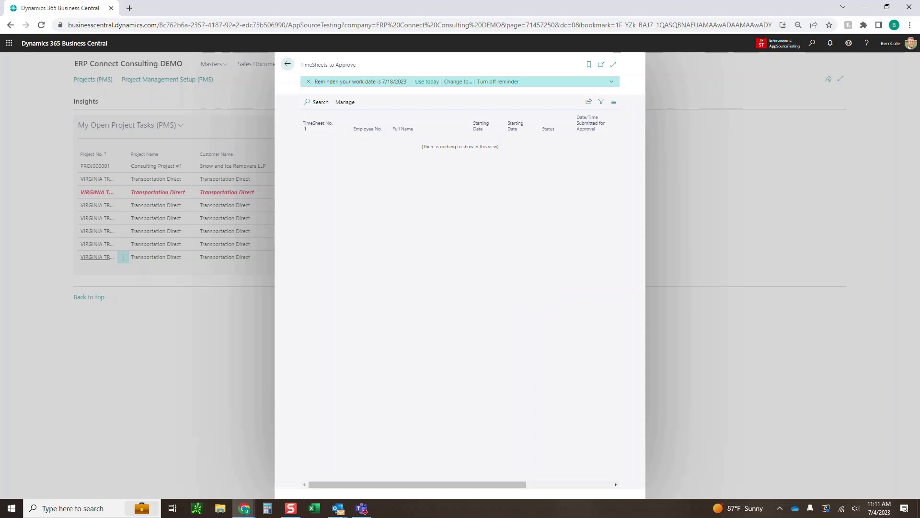
key("Escape")
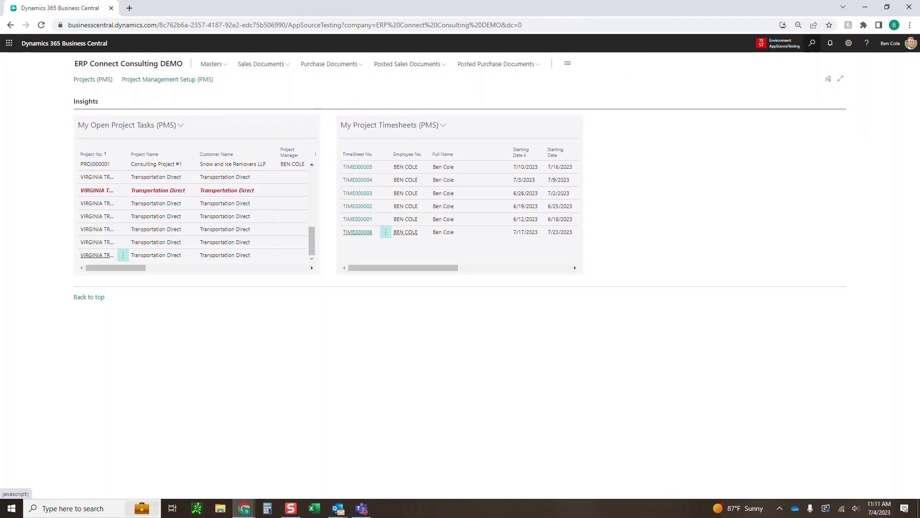
Open the project card for PROJ000001.
key("alt+q")
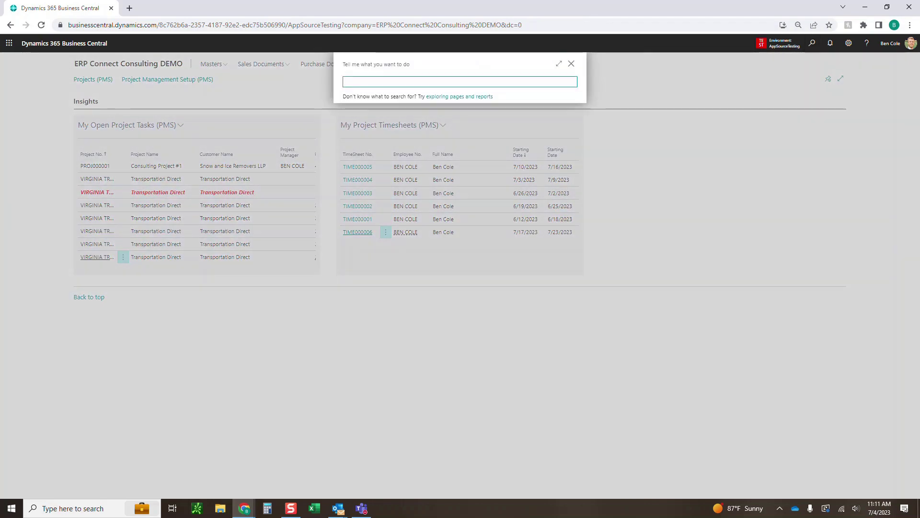
key("Escape")
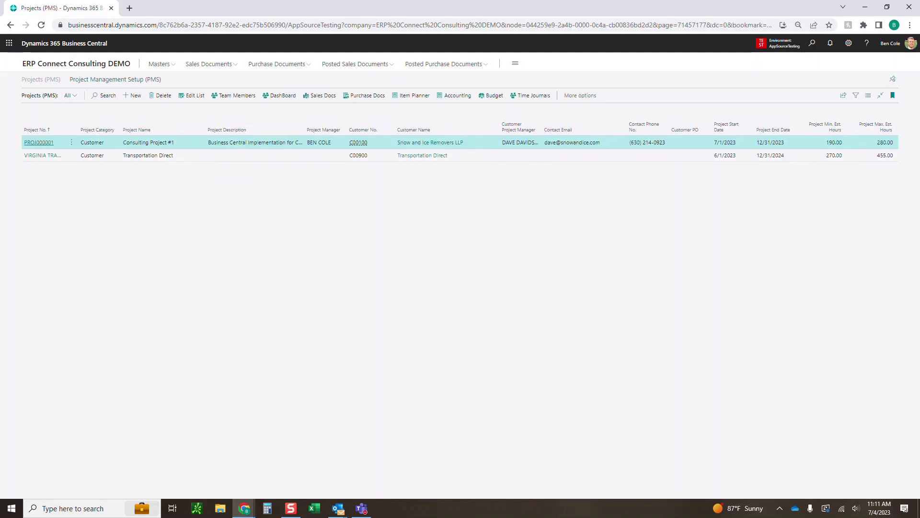
left_click(39, 142)
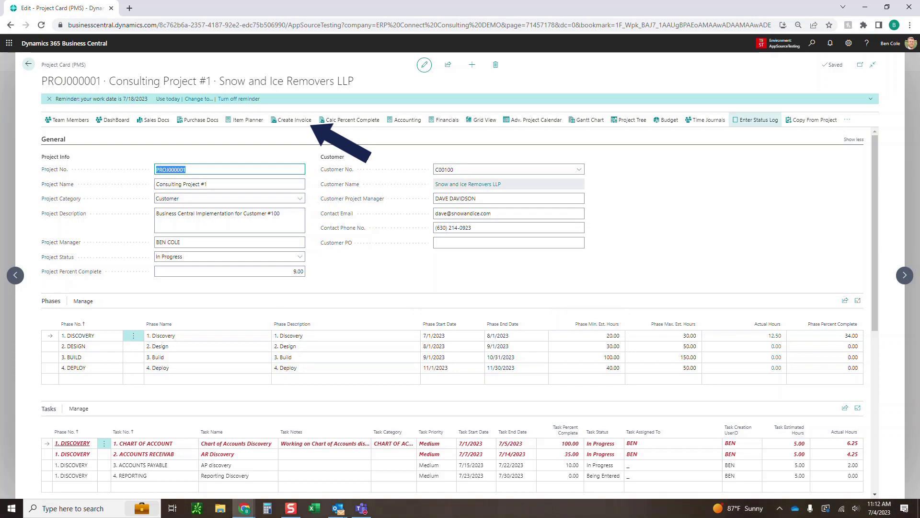
Find 'time' in Tell Me and open Time Journal Administration (PMS).
key("alt+q")
type("time")
key("Down")
key("Down")
key("Return")
key("Down")
key("Down")
key("Down")
key("Down")
key("Down")
key("Down")
key("Down")
key("Down")
key("Down")
key("Down")
key("Down")
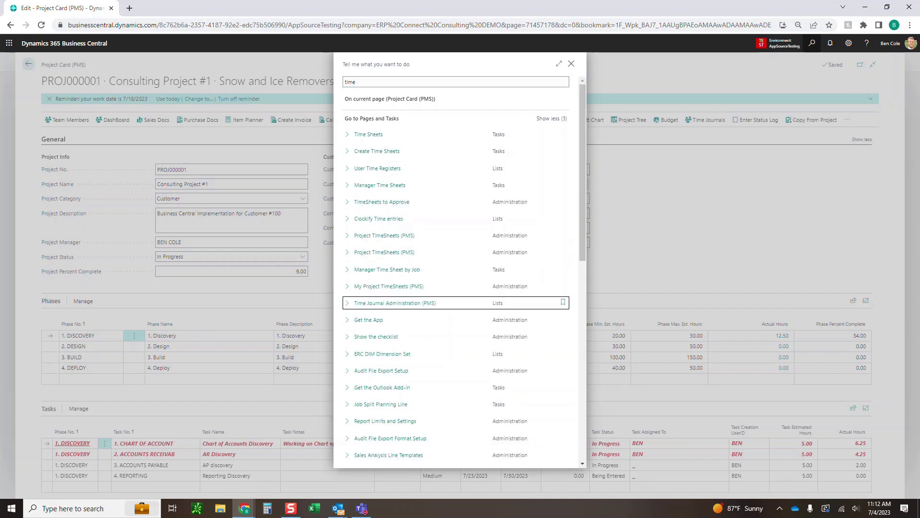
key("Return")
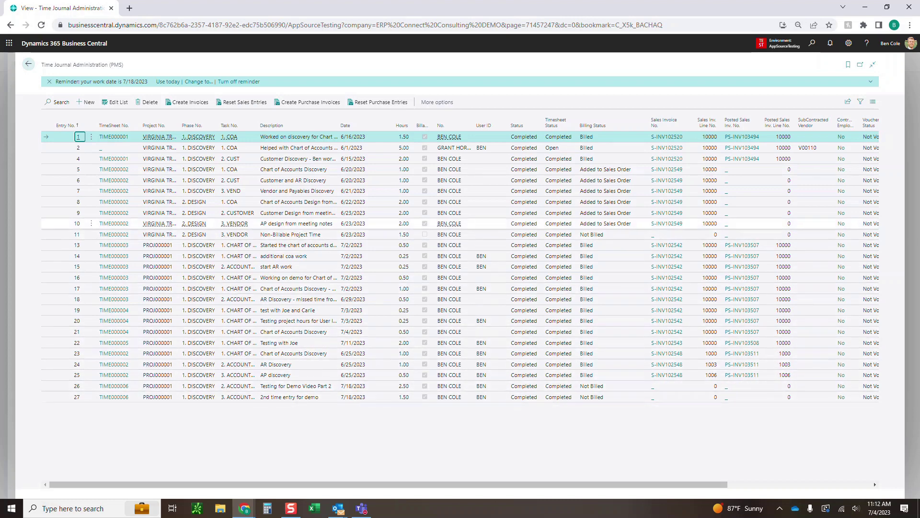
Create invoices for the unbilled time entries, then open the new invoice S-INV102550.
left_click(187, 102)
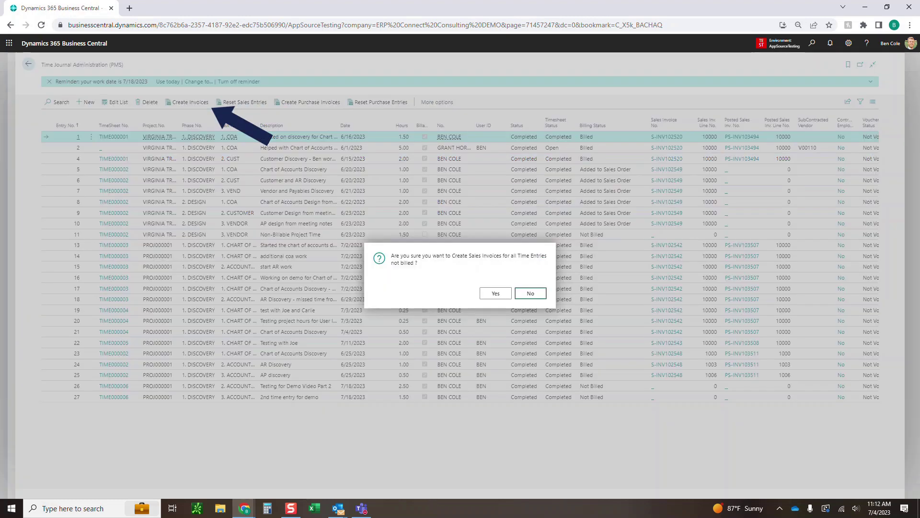
key("shift+Tab")
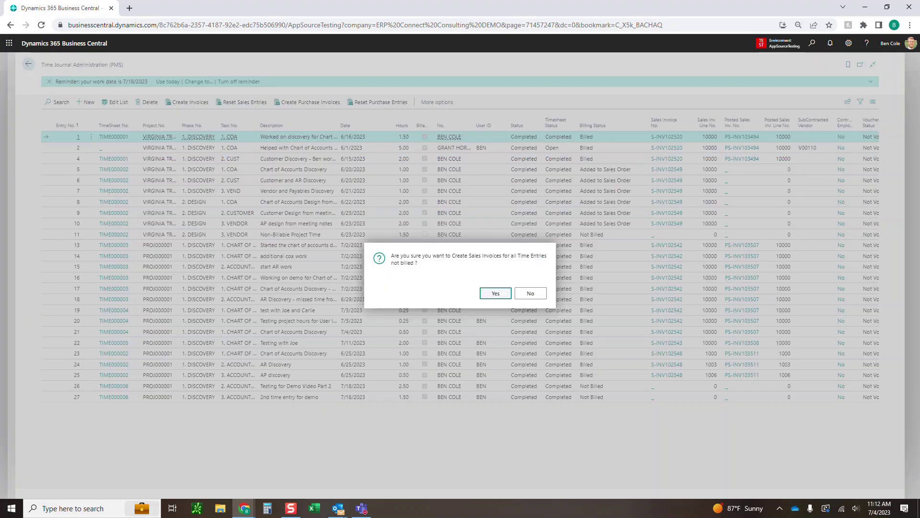
key("Return")
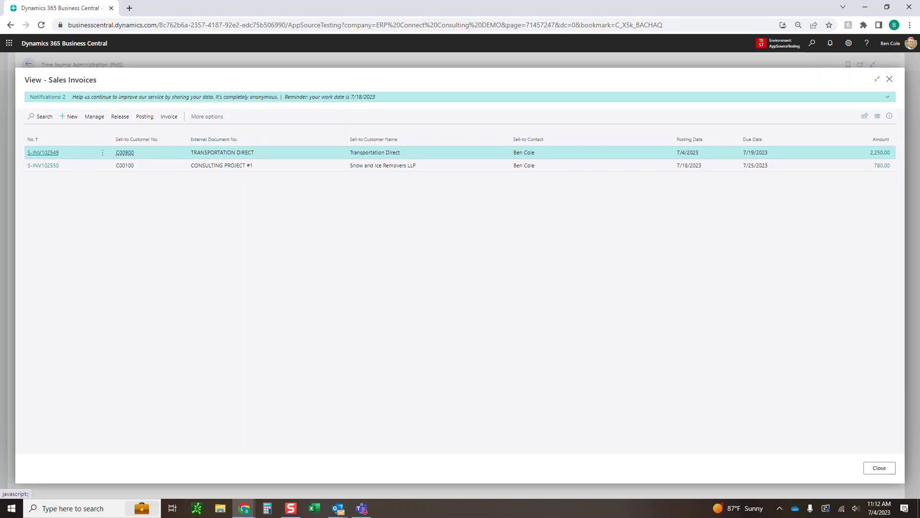
left_click(221, 165)
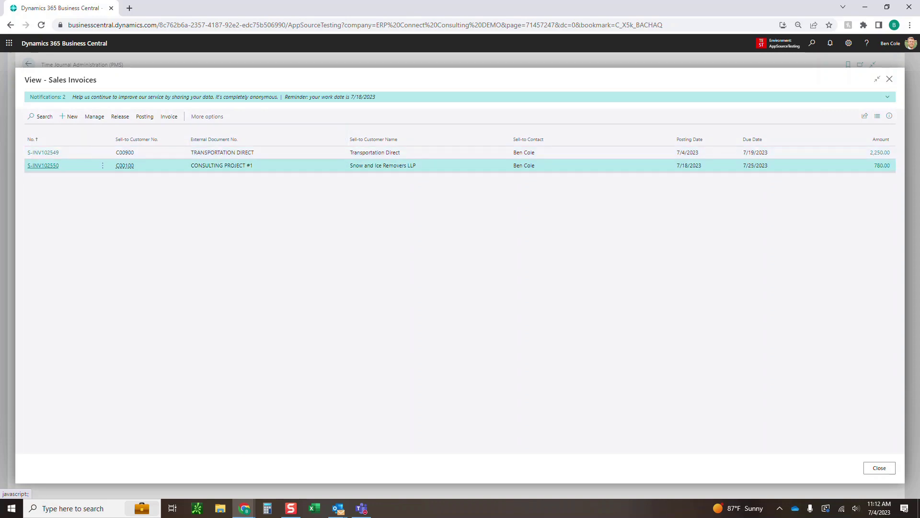
left_click(43, 166)
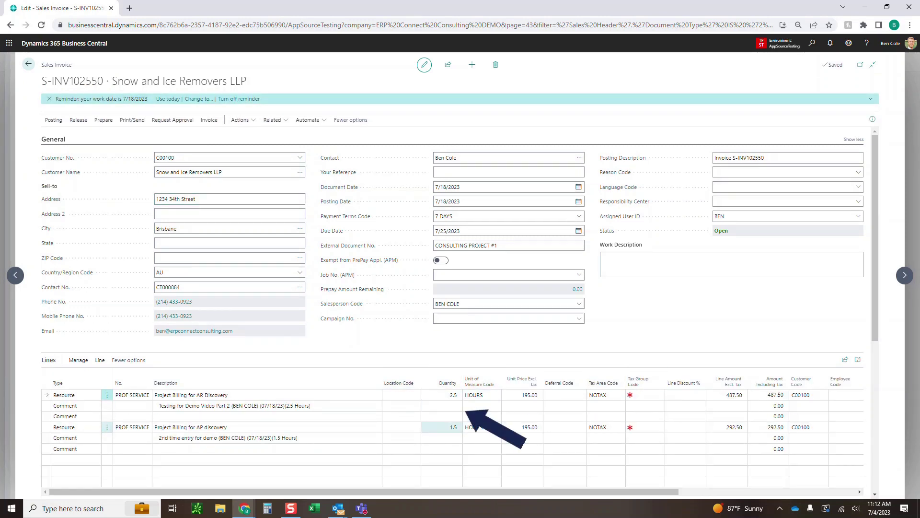
Set Tax Group Code to NONTAXABLE on both PROF SERVICE resource lines.
left_click(267, 416)
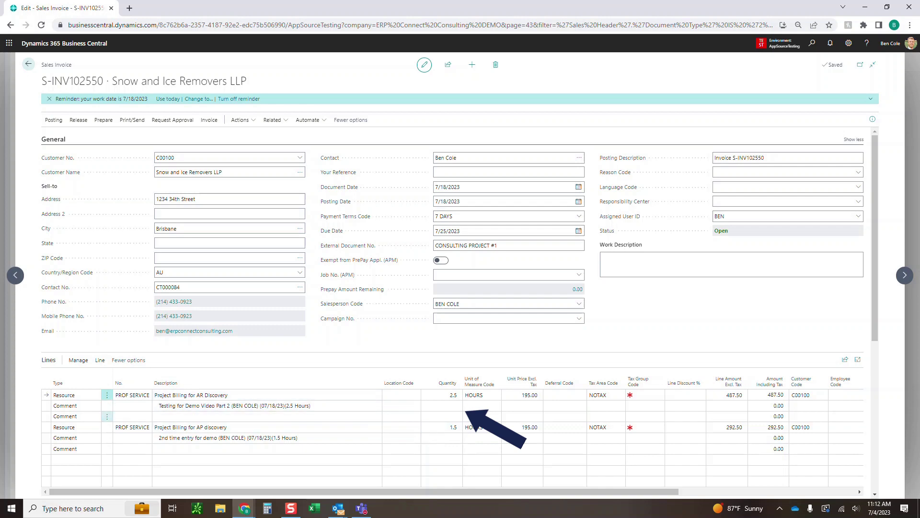
left_click(267, 395)
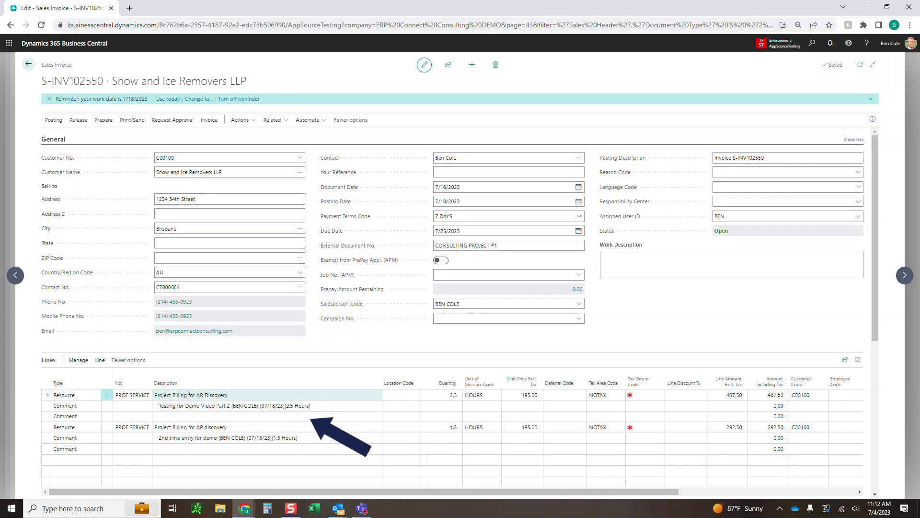
left_click(267, 427)
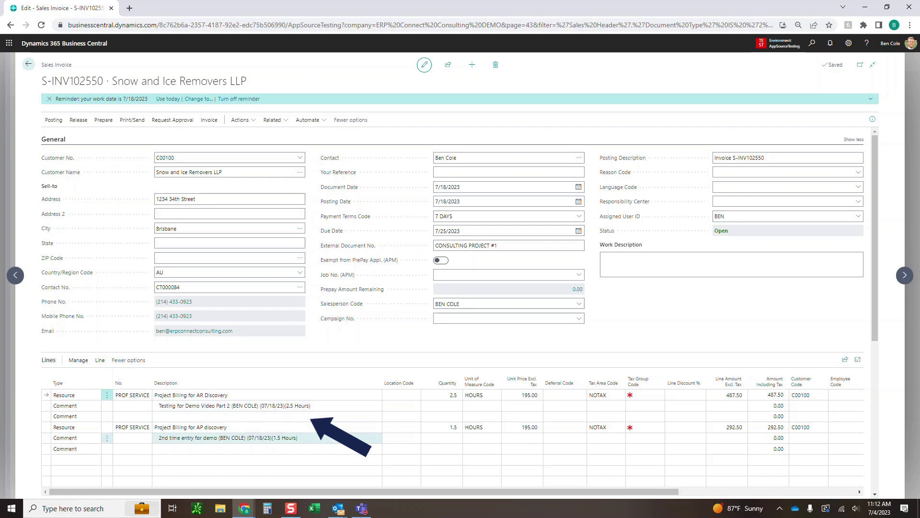
left_click(647, 394)
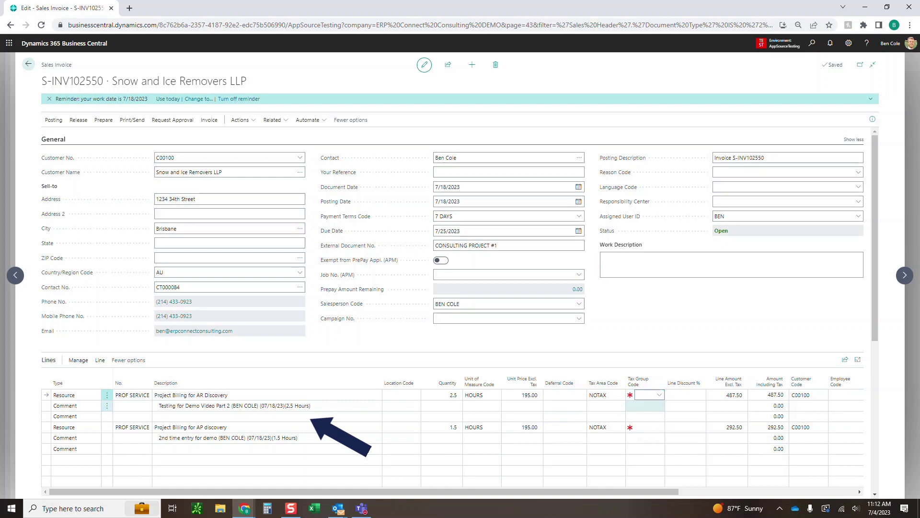
key("Down")
key("Down")
left_click(649, 427)
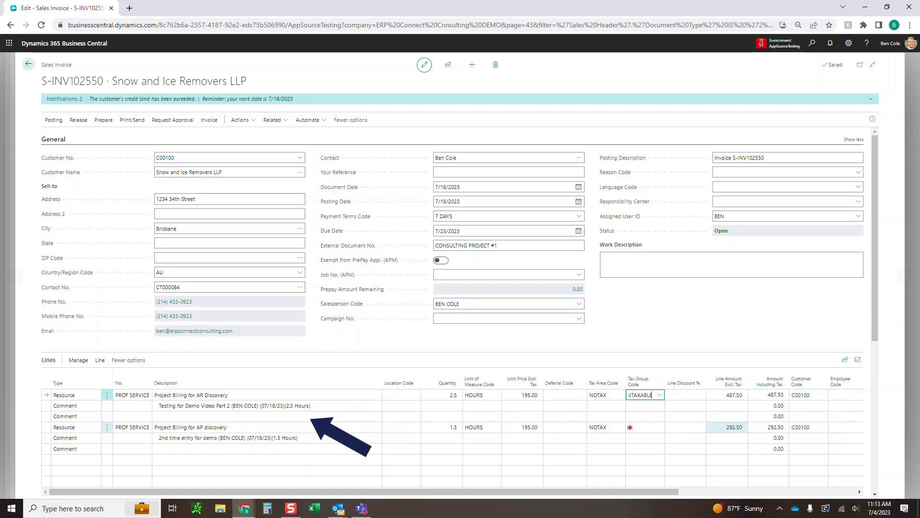
left_click(660, 427)
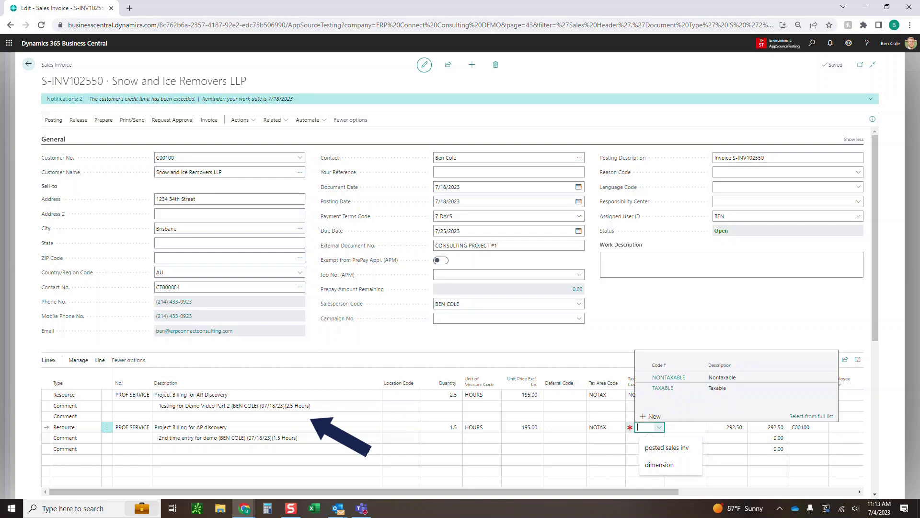
left_click(645, 377)
left_click(508, 274)
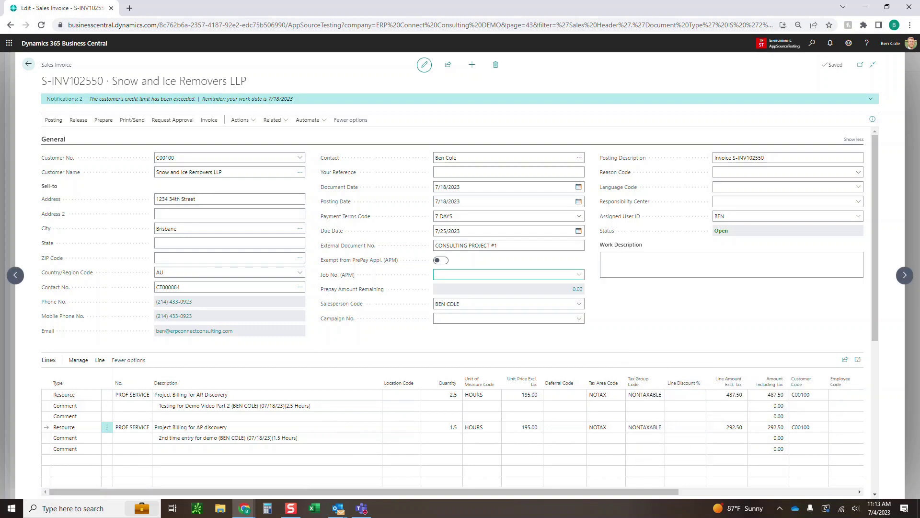
Enter the employee's code in the Employee Code column on both resource lines.
scroll(460, 312, "down", 6)
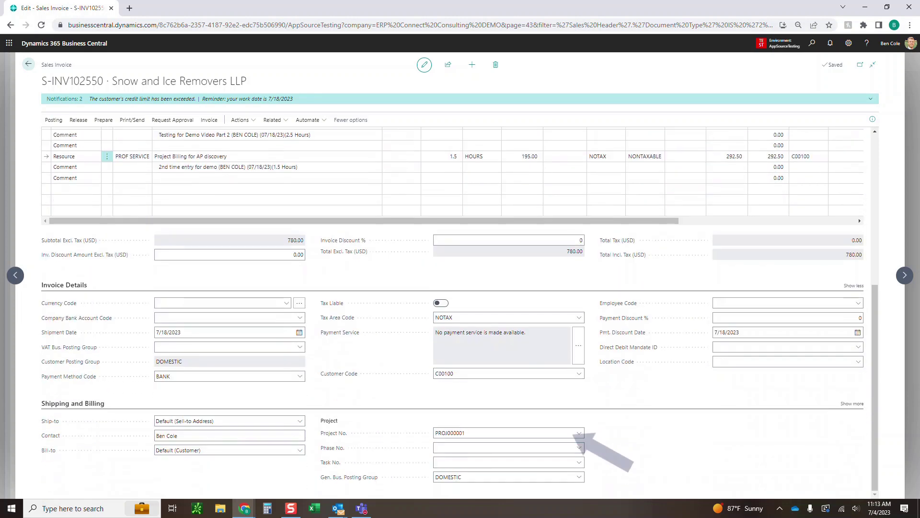
scroll(460, 311, "up", 4)
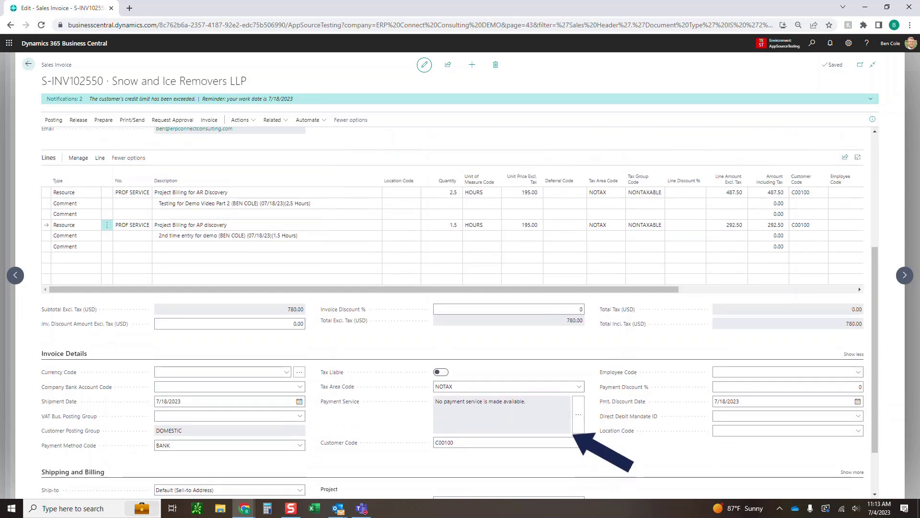
scroll(452, 345, "right", 5)
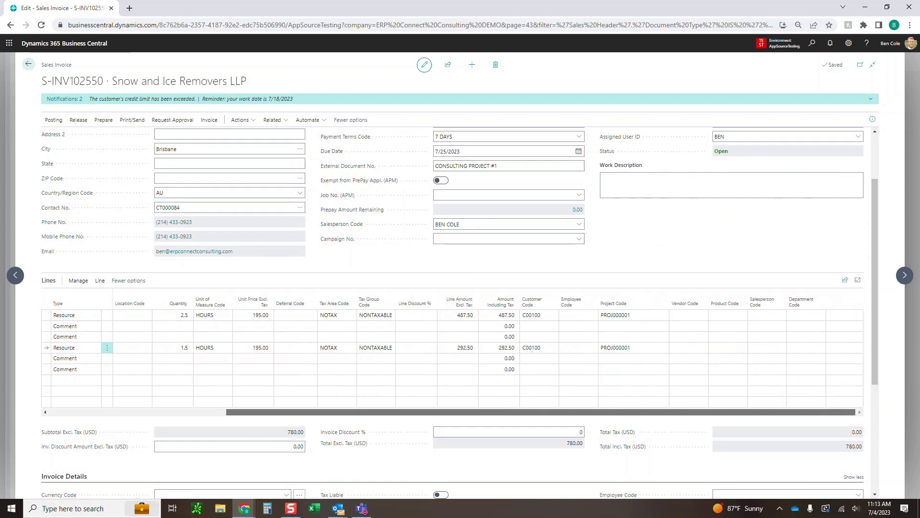
left_click(578, 314)
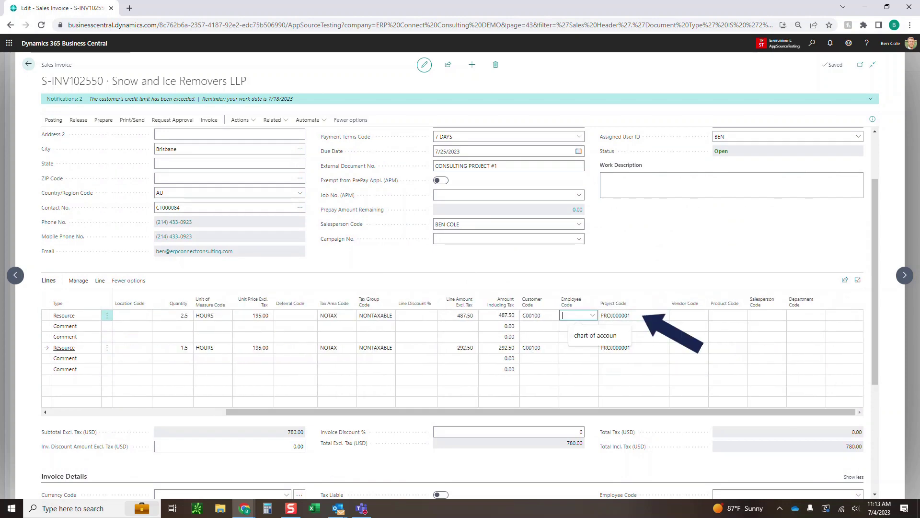
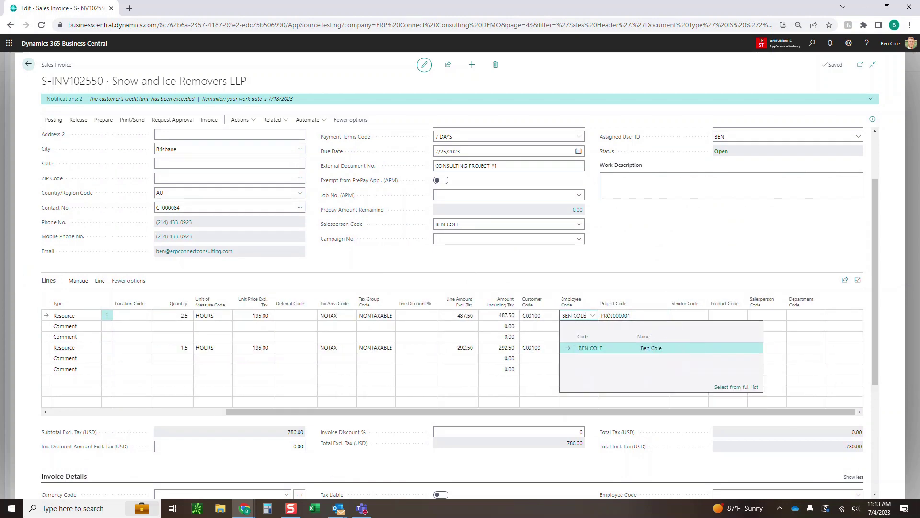
key("Tab")
key("Down")
key("Down")
key("Down")
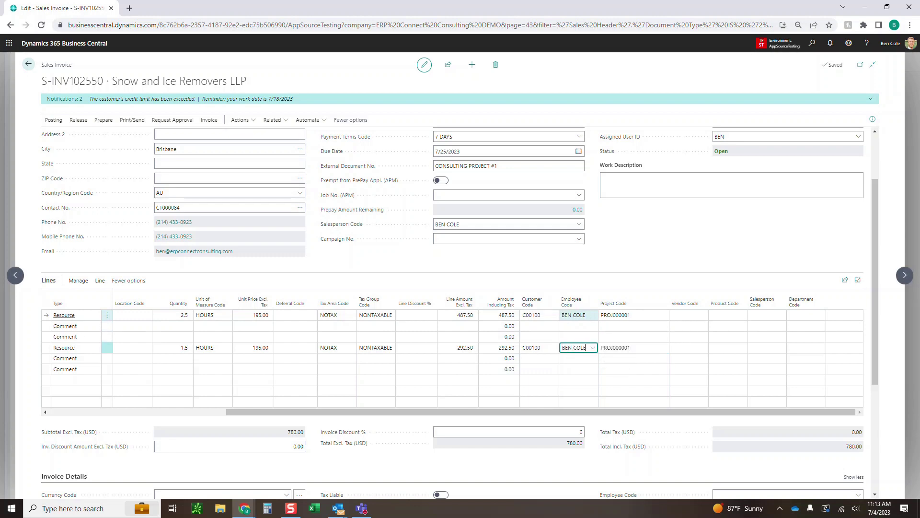
key("Tab")
key("Escape")
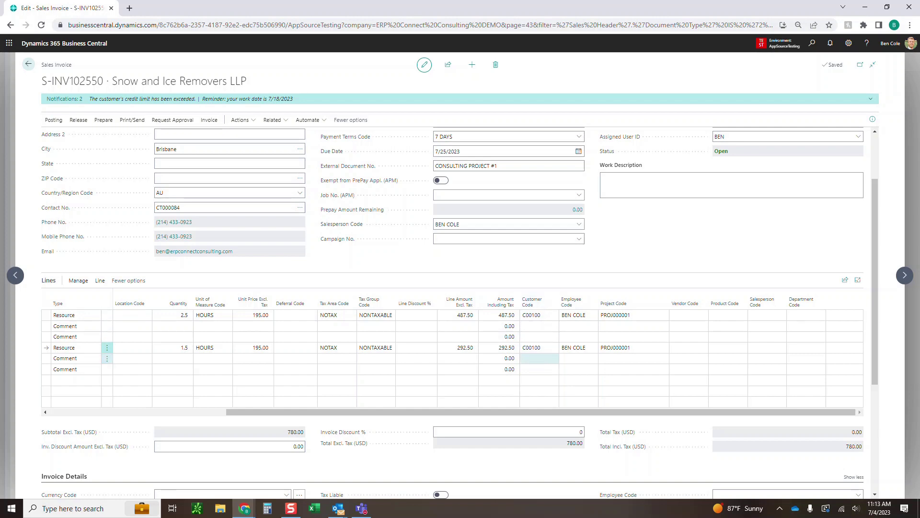
scroll(539, 358, "up", 1)
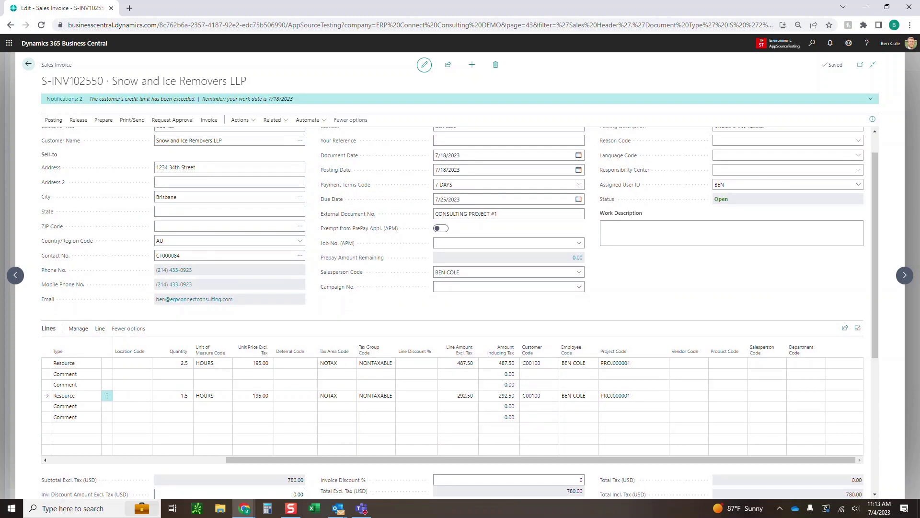
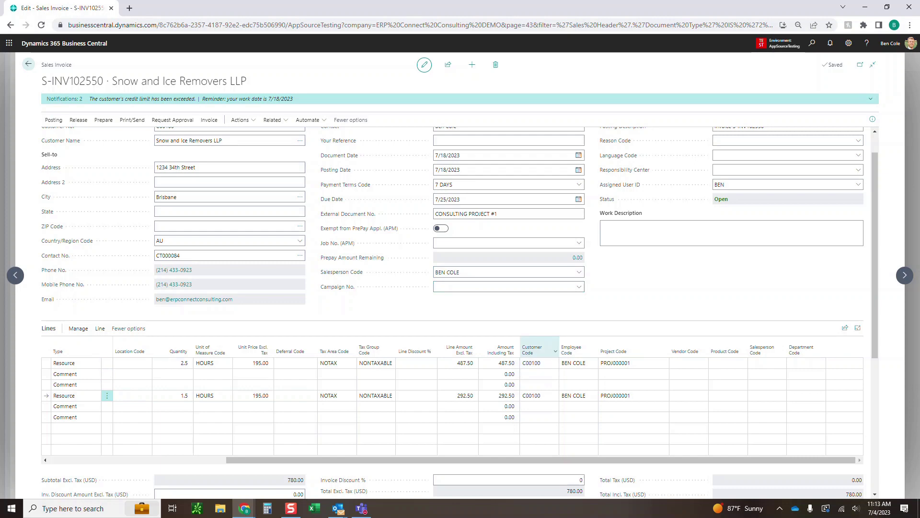
Post sales invoice S-INV102550 as PS-INV103512 without opening it, then return to the time journal.
scroll(374, 460, "left", 10)
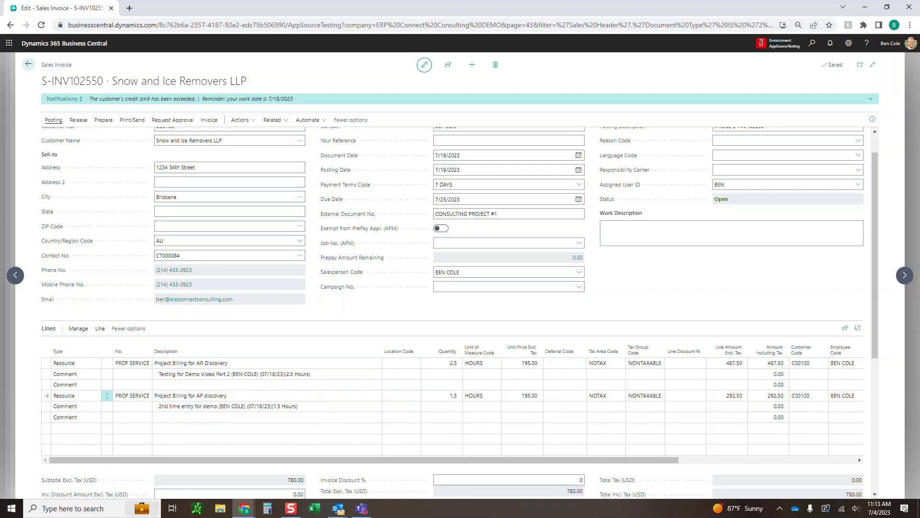
left_click(54, 120)
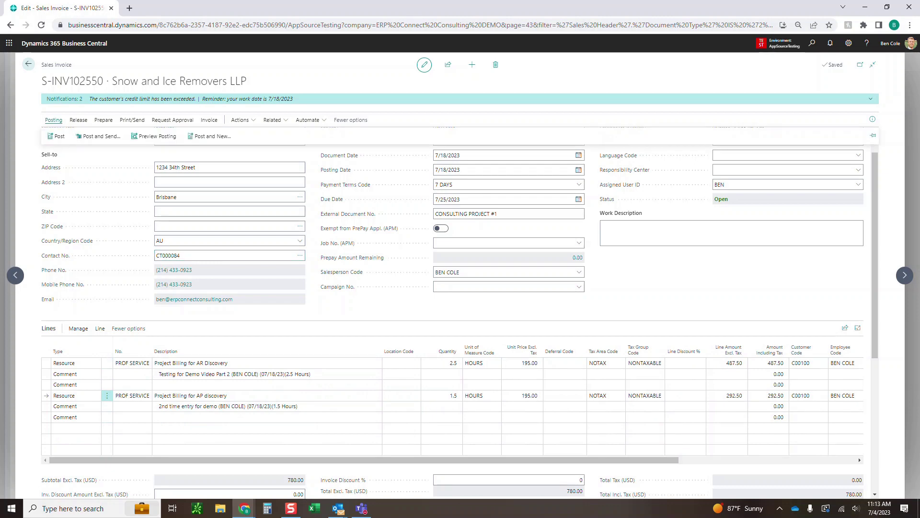
left_click(56, 136)
key("Return")
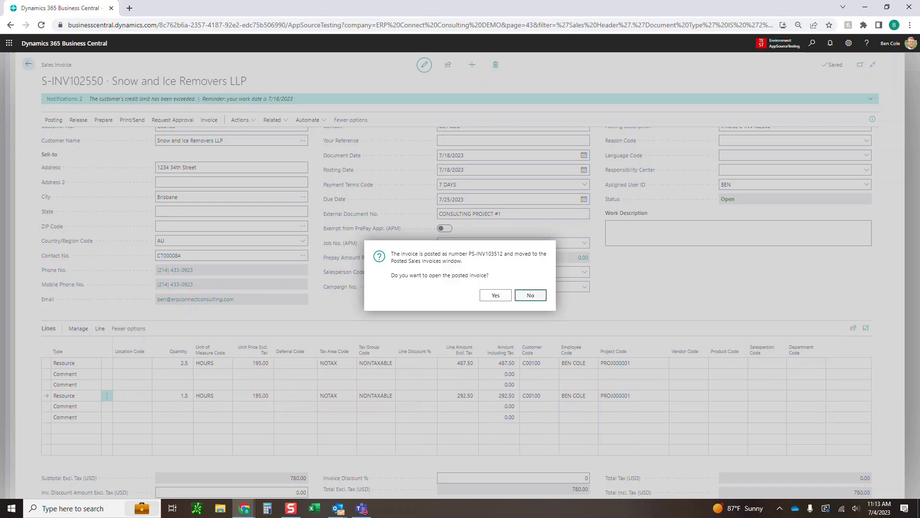
key("Return")
key("Escape")
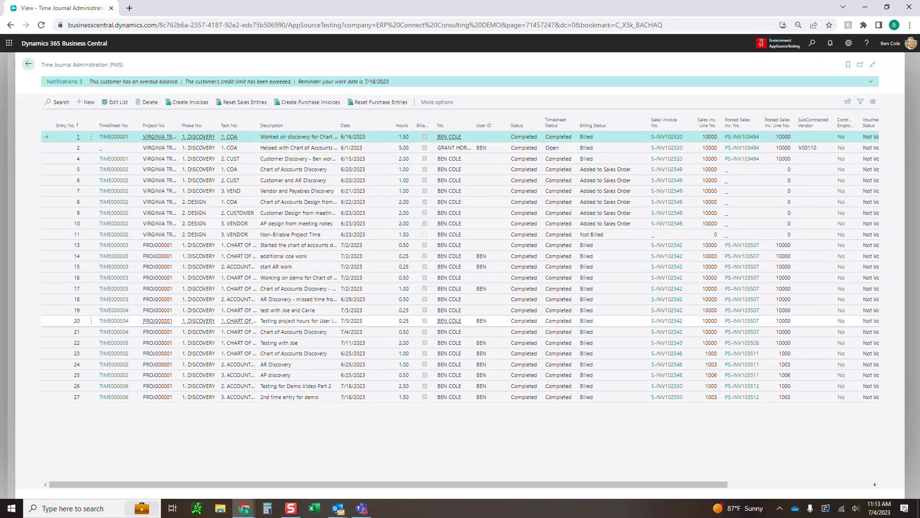
Open project PROJ000001, Consulting Project #1, from the Time Journal Administration list.
left_click_drag(124, 65, 60, 65)
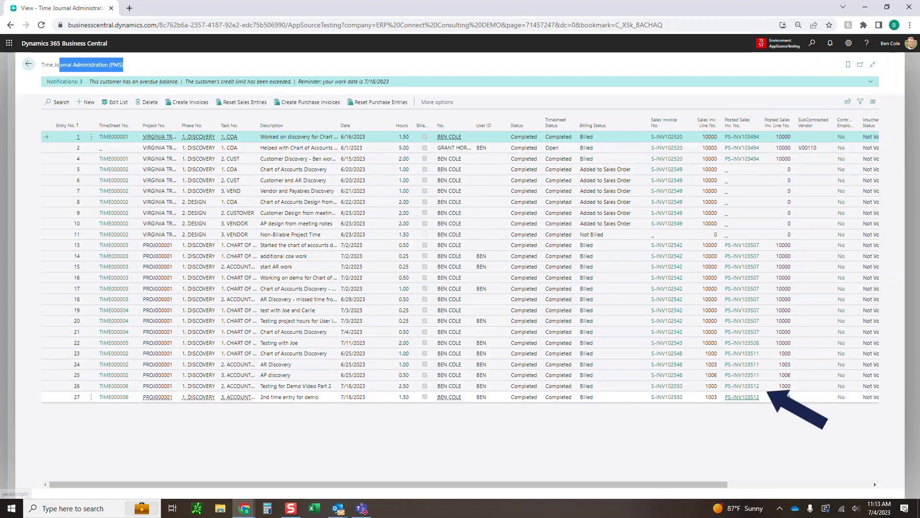
left_click(158, 397)
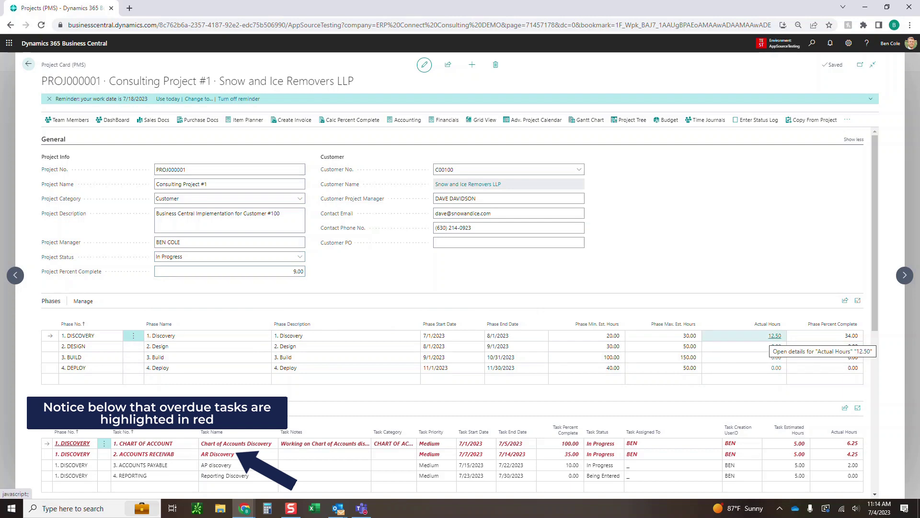
Review the hour entries behind Discovery's 12.50, AR Discovery's 4.25 and the project's 12.50 actual hours.
left_click(775, 336)
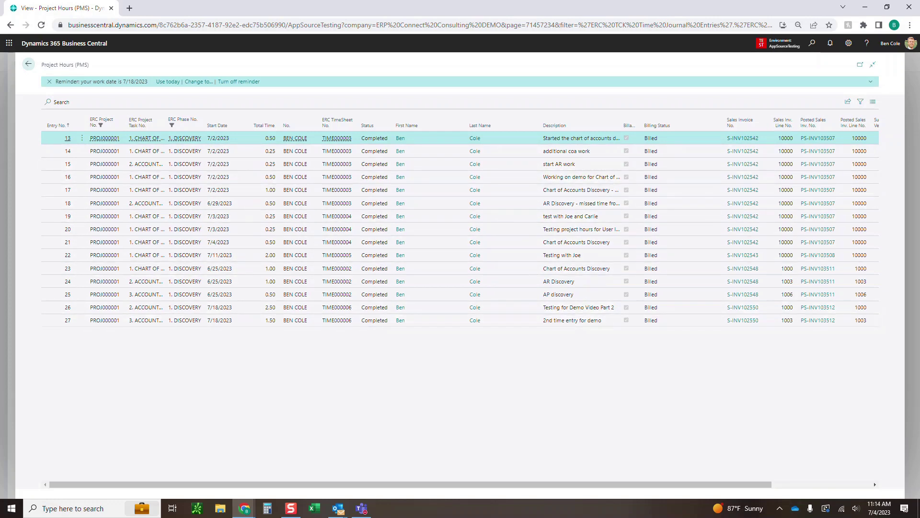
key("Escape")
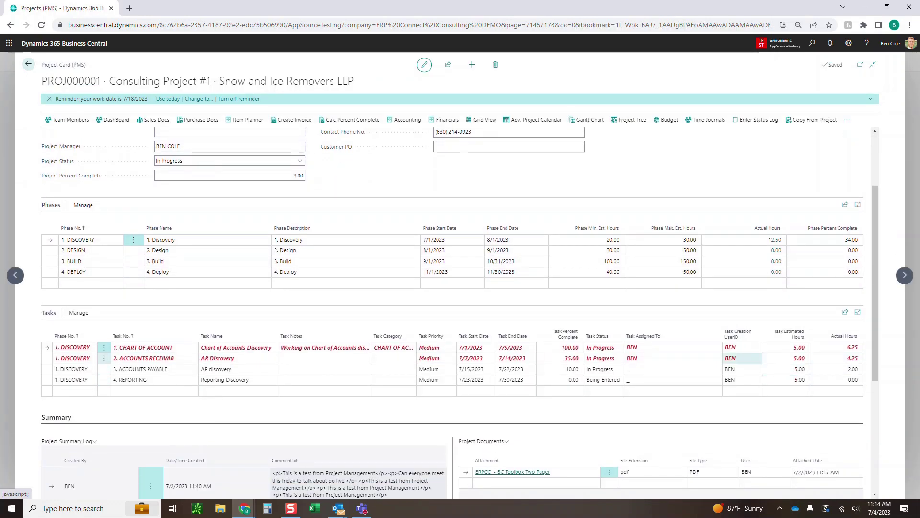
left_click(847, 358)
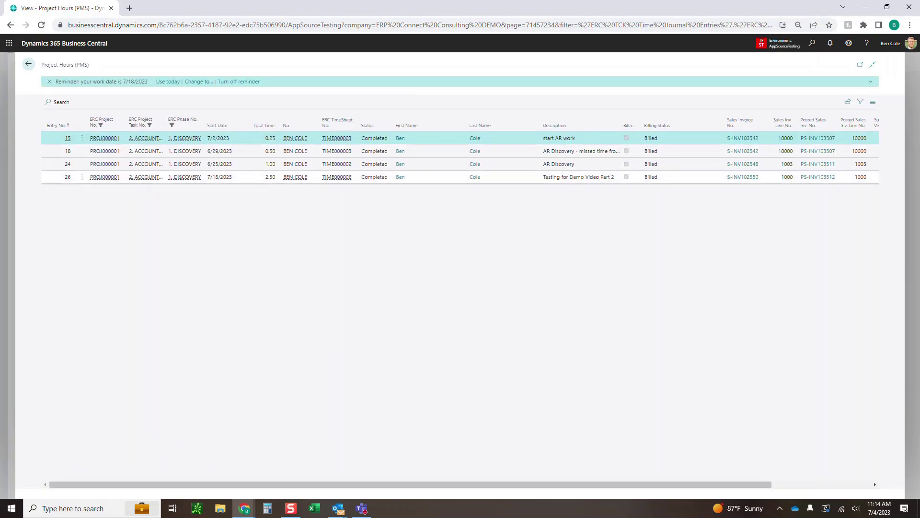
key("alt+Left")
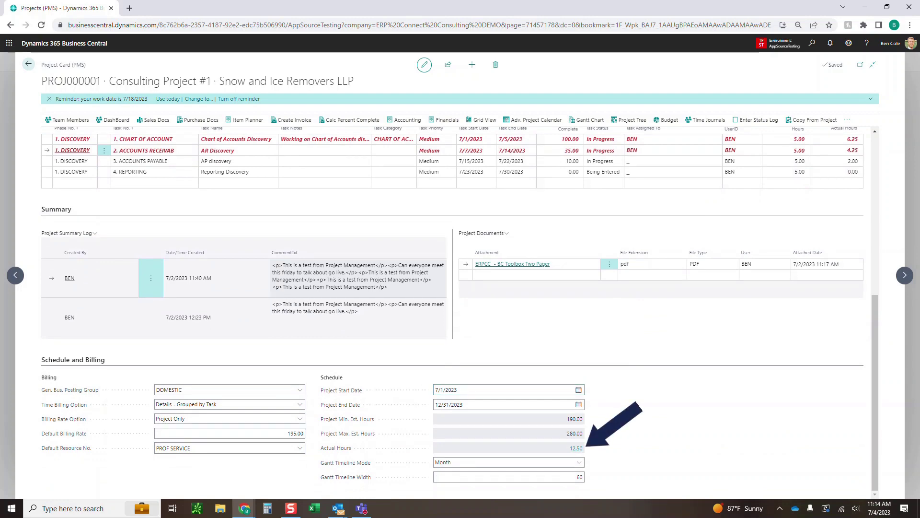
key("alt+Right")
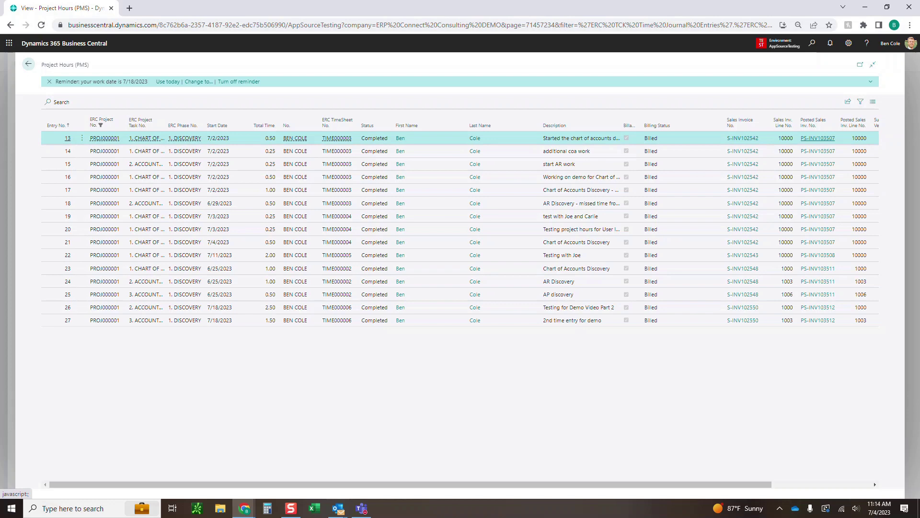
Open posted invoice PS-INV103512, then go back and close the Consulting Project #1 card.
left_click(818, 320)
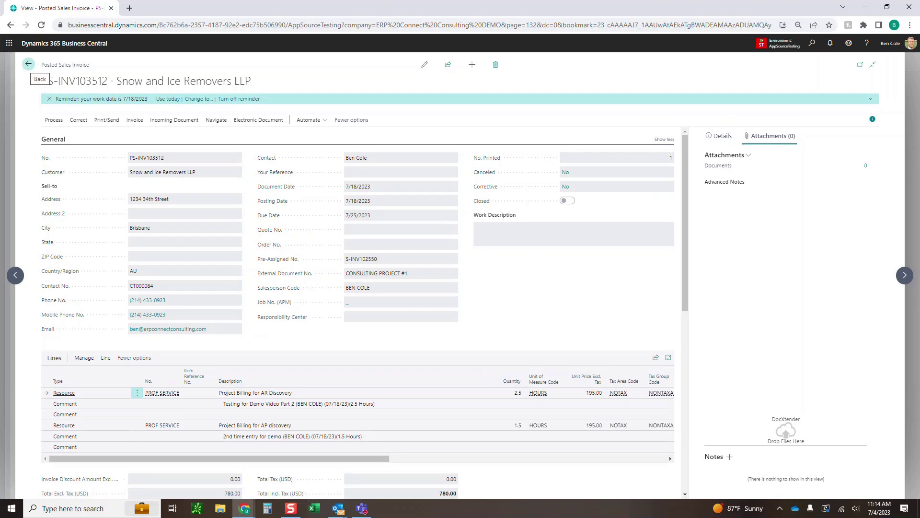
left_click(29, 64)
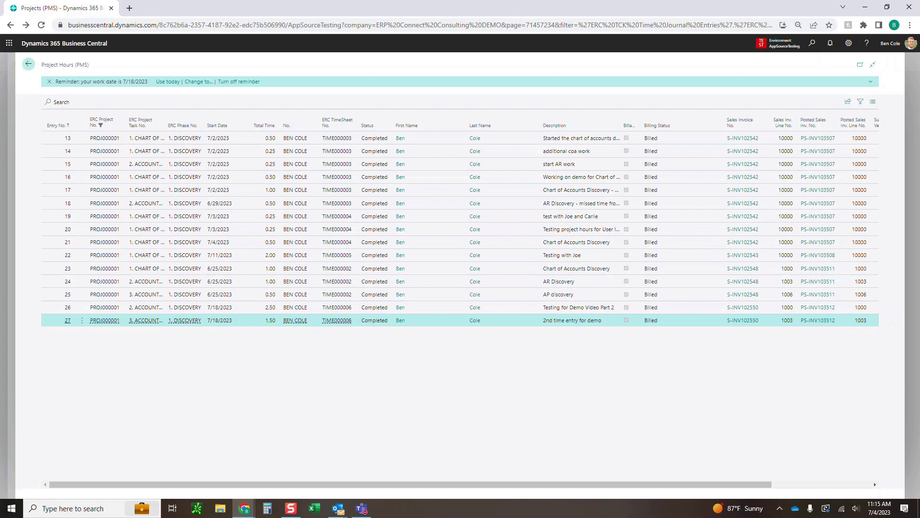
left_click(28, 64)
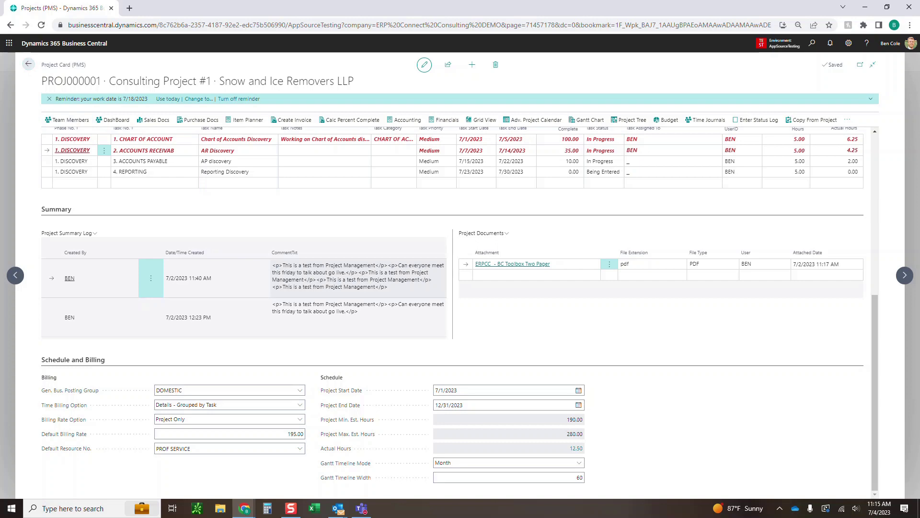
key("Escape")
Create a new sales order for customer Snow and Ice Removers LLP.
key("alt+q")
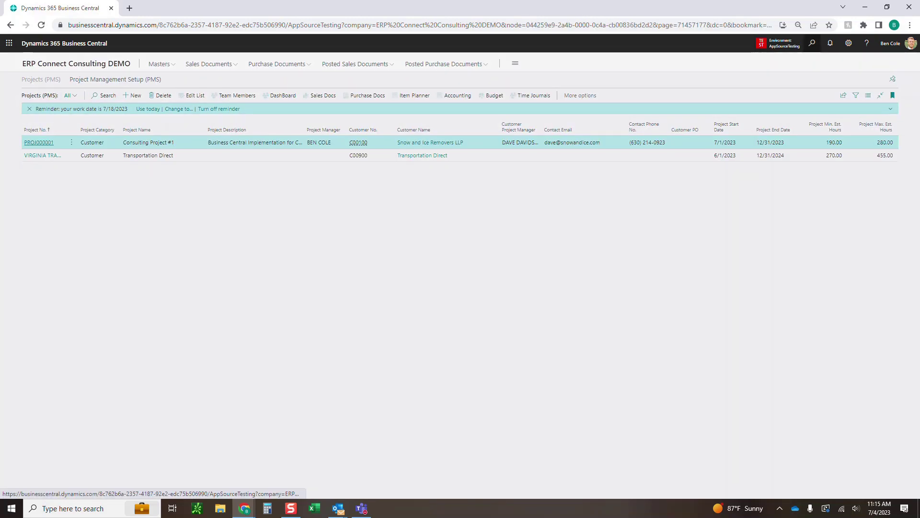
type("sales order")
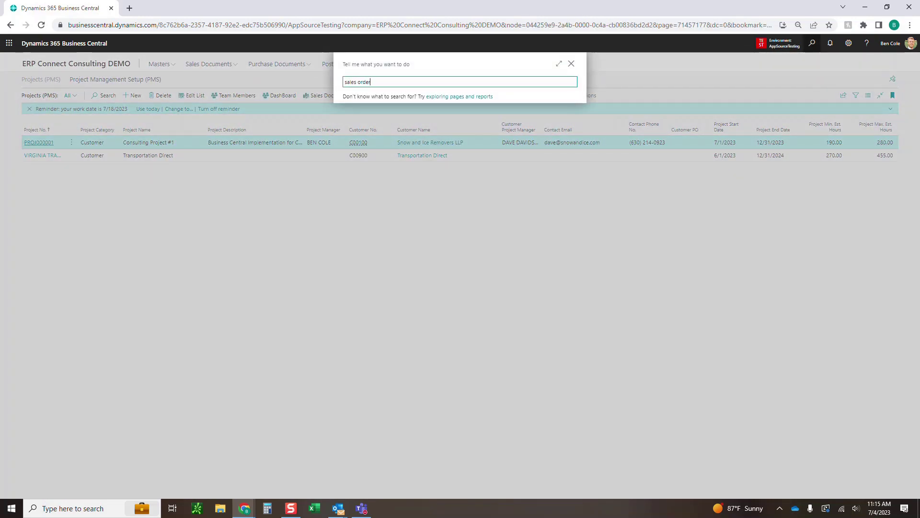
key("Down")
key("Return")
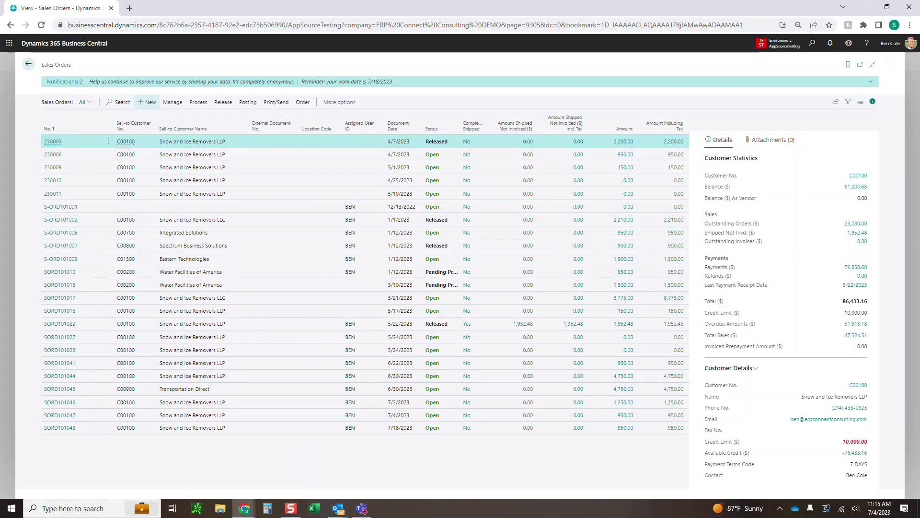
key("alt+n")
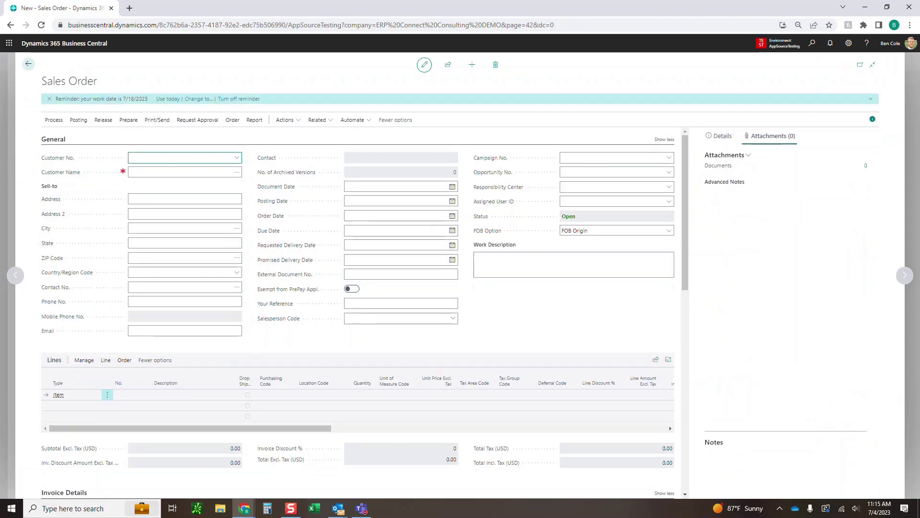
key("alt+Down")
key("Down")
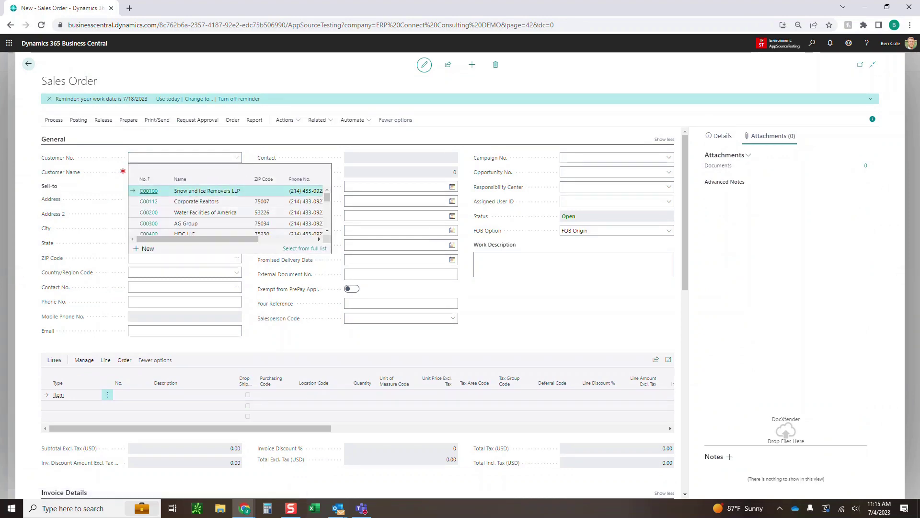
key("Return")
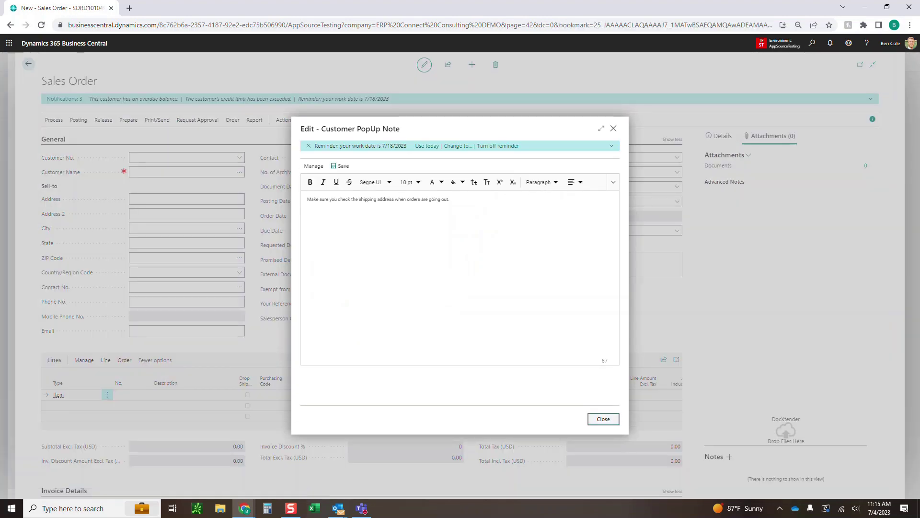
key("Escape")
Add a line for item 1017 at location DALLAS with quantity 1.
left_click(129, 395)
type("1017")
key("Tab")
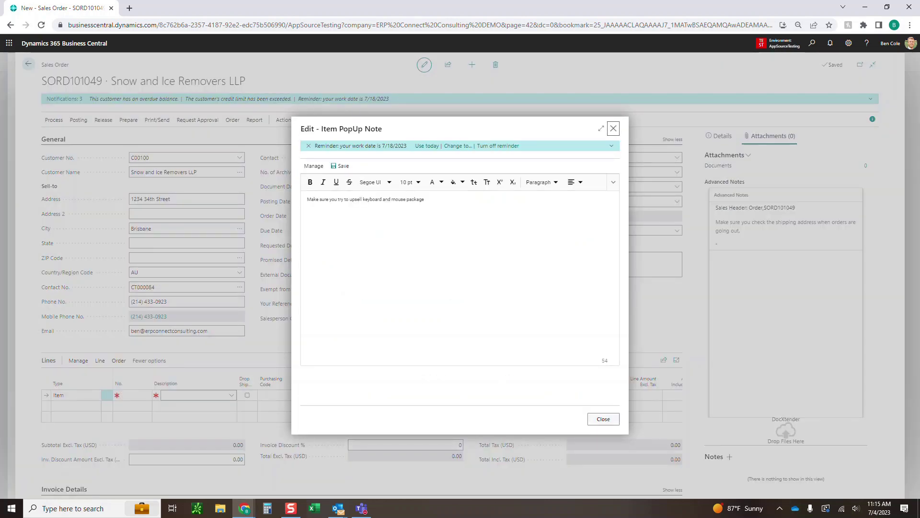
key("Escape")
left_click(314, 395)
type("DALLAS")
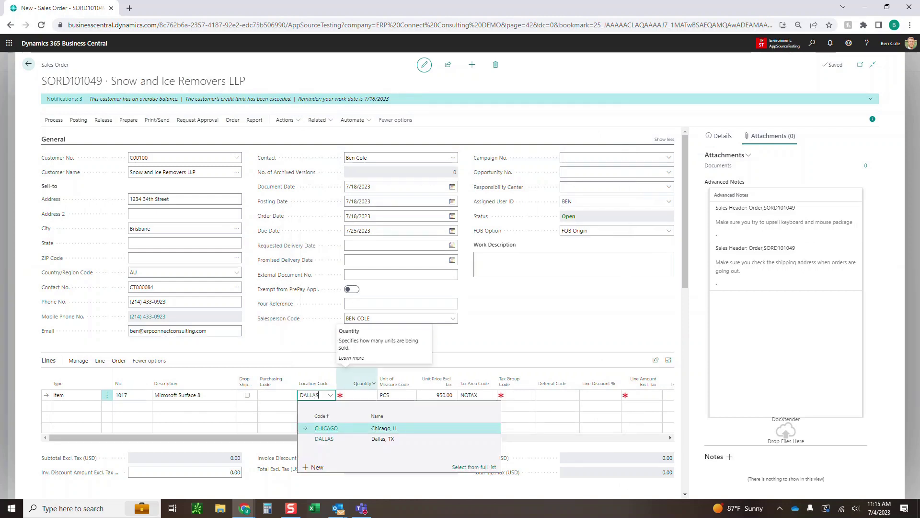
key("Tab")
type("1")
key("Tab")
key("Tab")
key("Tab")
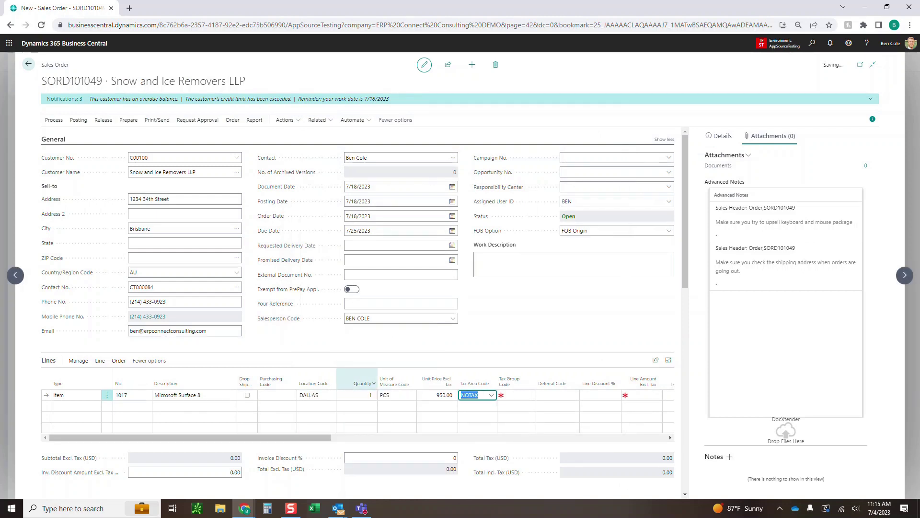
key("Tab")
Release sales order SORD101049 and show its Release and Reopen options.
left_click(103, 120)
left_click(57, 136)
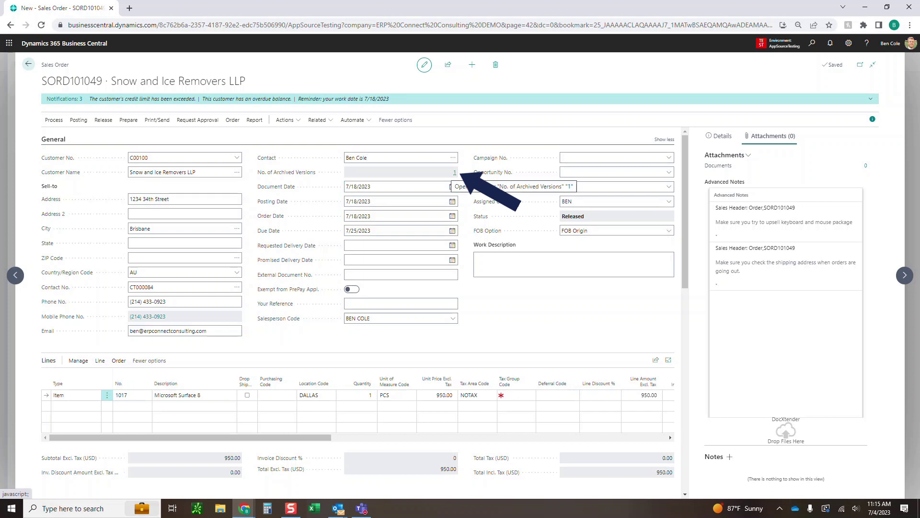
left_click(455, 172)
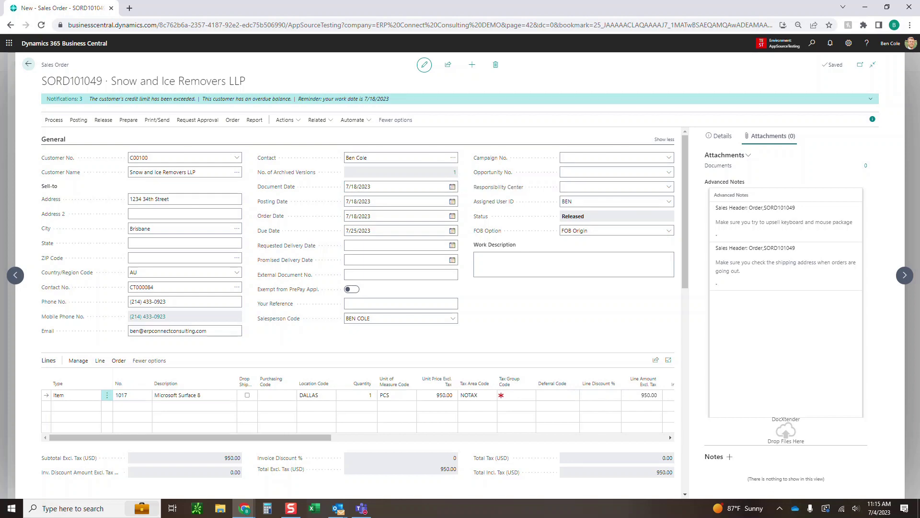
left_click(78, 120)
left_click(103, 120)
Reopen SORD101049 and add lines for items 1018 MacBook Air and 1024 Parts and Pieces.
left_click(93, 136)
left_click(72, 405)
key("Tab")
type("1018")
key("Tab")
key("Down")
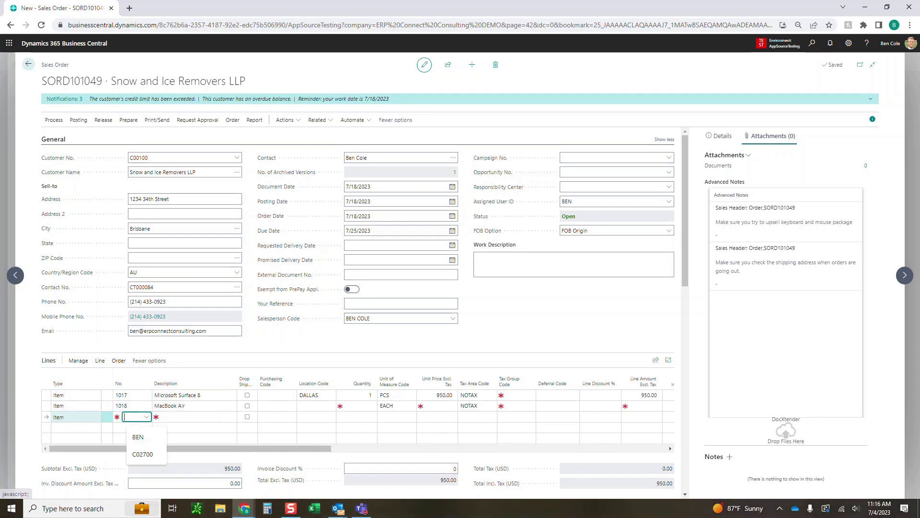
type("1024")
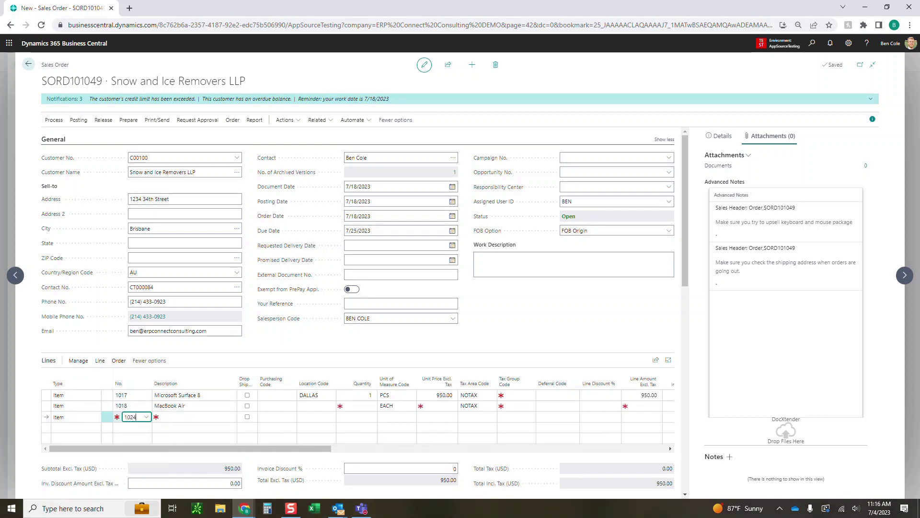
key("Tab")
Set both new lines to location DALLAS, with quantity 1 for MacBook Air and 5 for Parts and Pieces.
left_click(316, 405)
type("s")
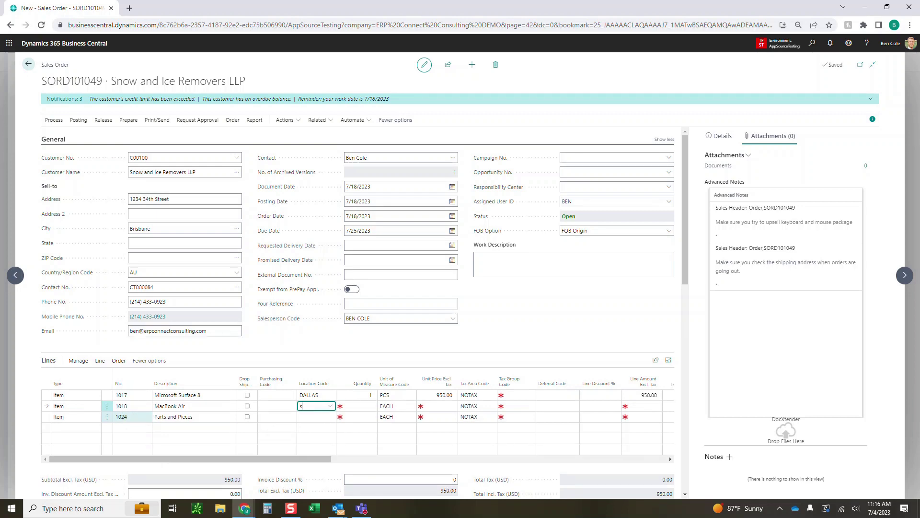
key("Down")
key("Tab")
type("1")
key("Return")
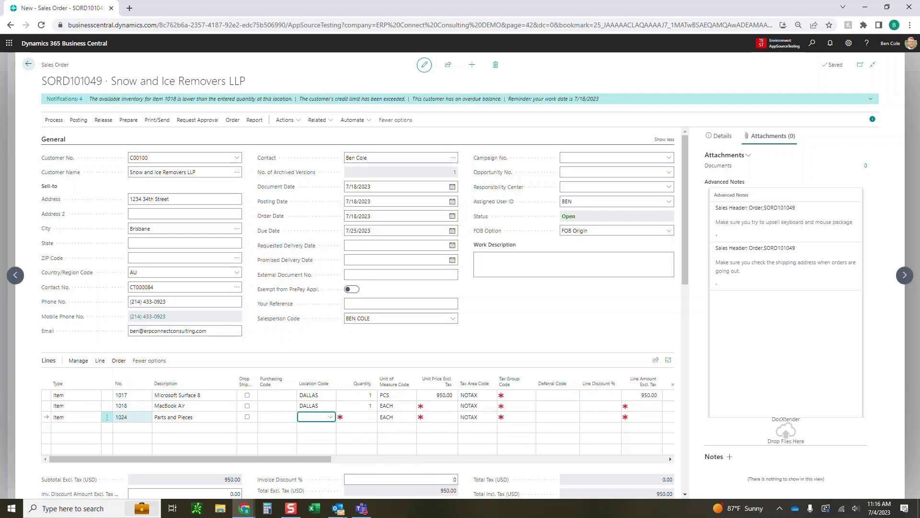
key("Tab")
type("5")
key("Tab")
key("Tab")
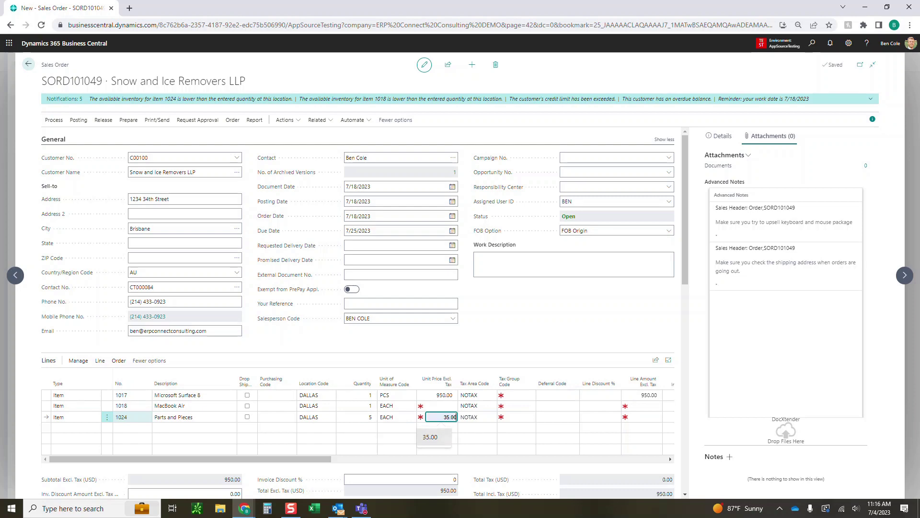
Confirm unit prices of 1,000.00 for MacBook Air and 10.00 for Parts and Pieces.
left_click(441, 406)
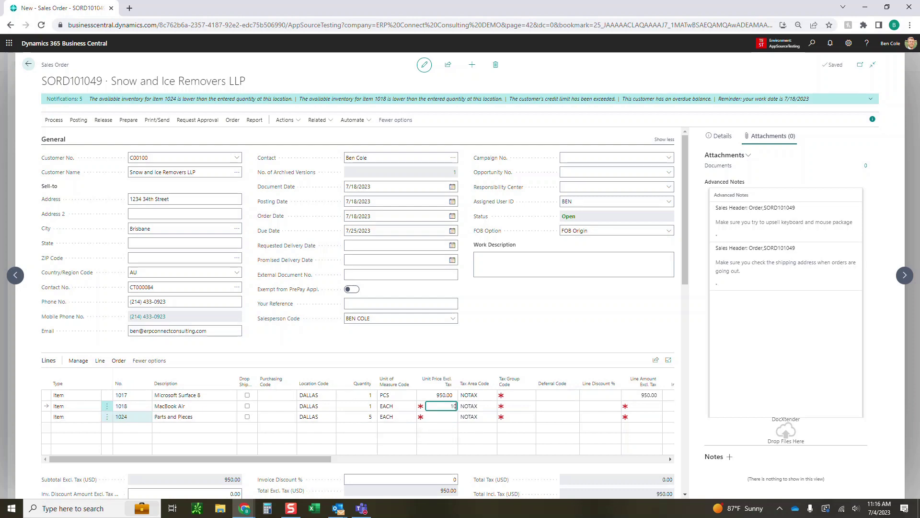
key("Down")
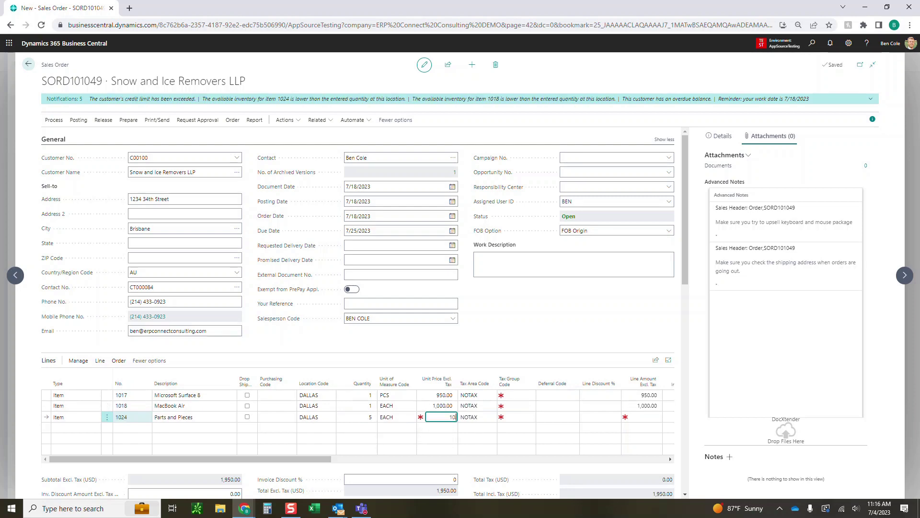
key("Tab")
key("Escape")
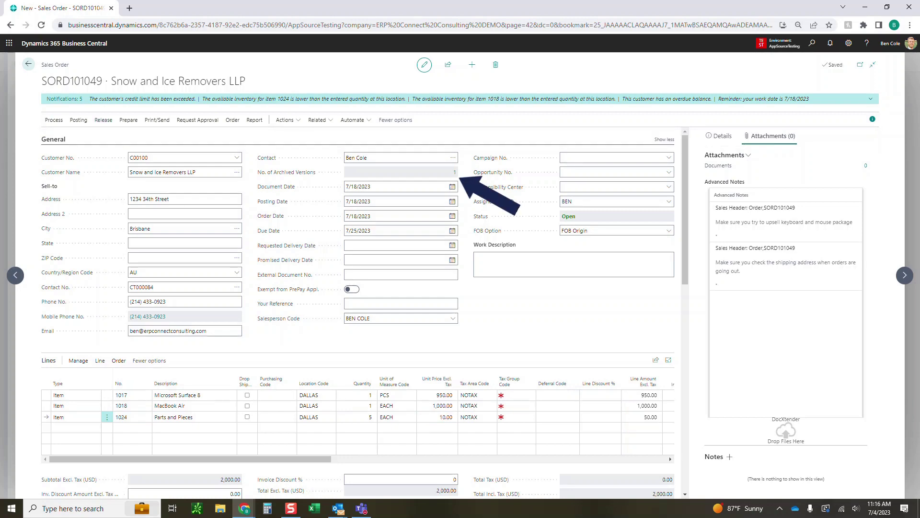
Release the updated order with Ctrl+F9 and view its archived versions.
key("ctrl+F9")
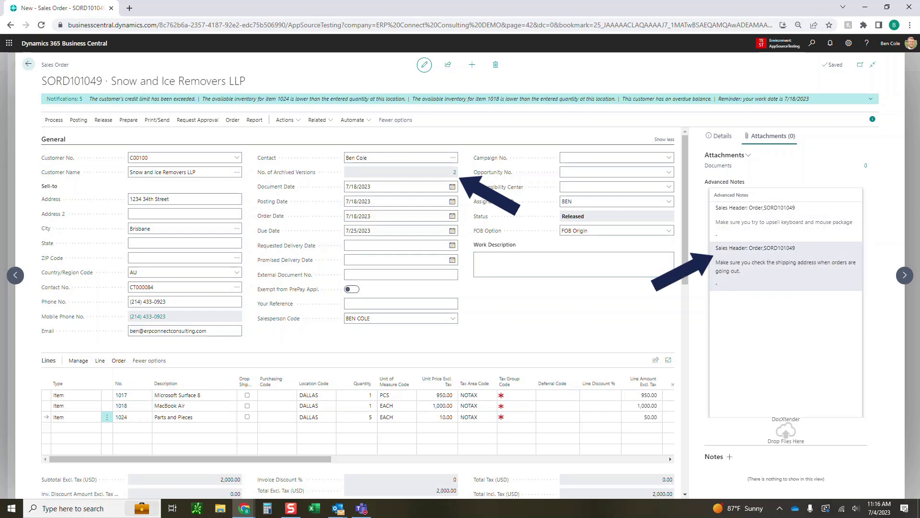
left_click(617, 201)
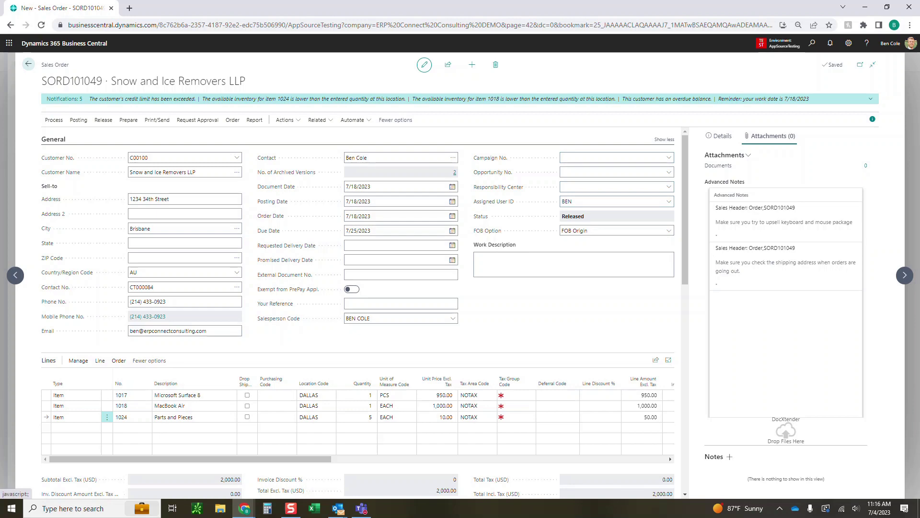
left_click(454, 172)
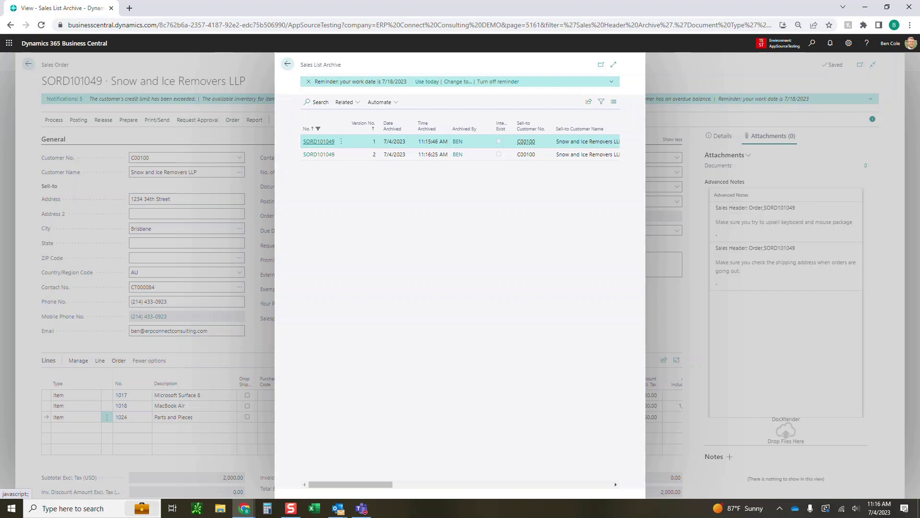
Close the Sales List Archive and preview the Change Order report for SORD101049.
key("Escape")
left_click(54, 120)
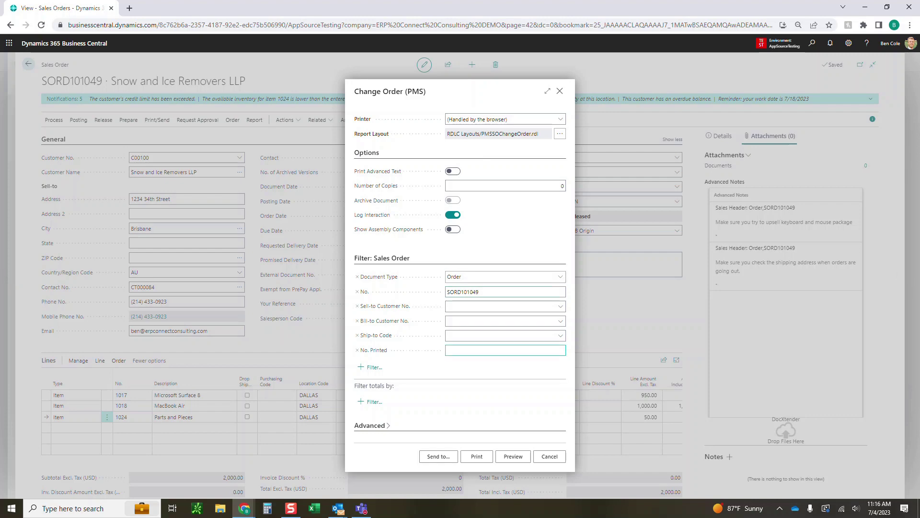
left_click(513, 456)
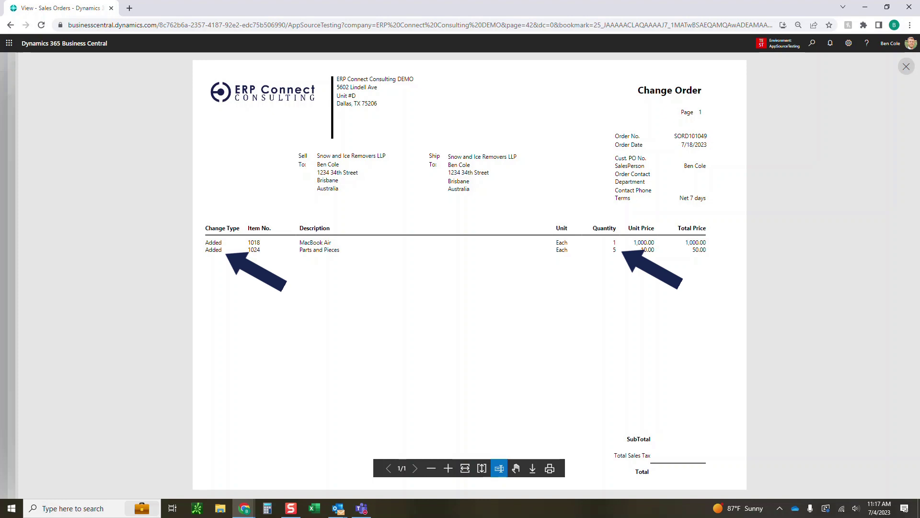
Close the report preview, scroll through SORD101049, and go back to the Sales Orders list.
key("Escape")
key("Escape")
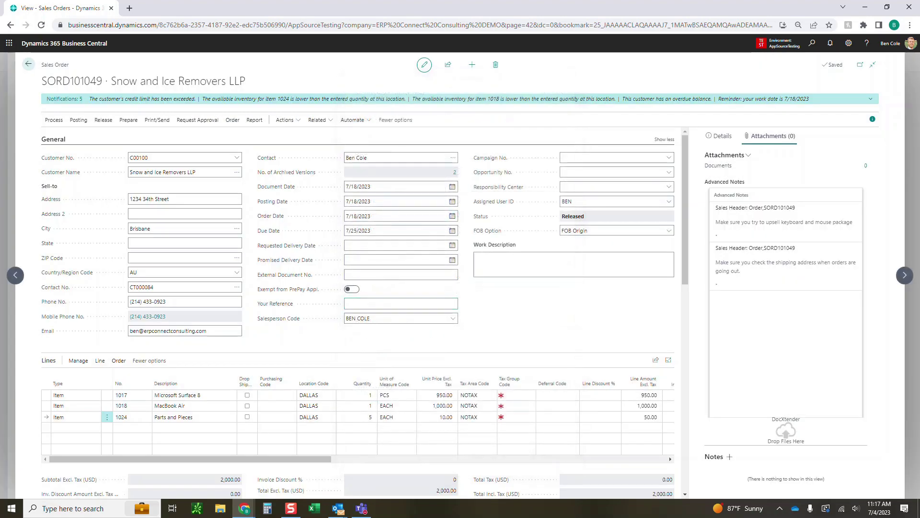
scroll(364, 316, "down", 5)
scroll(364, 311, "down", 7)
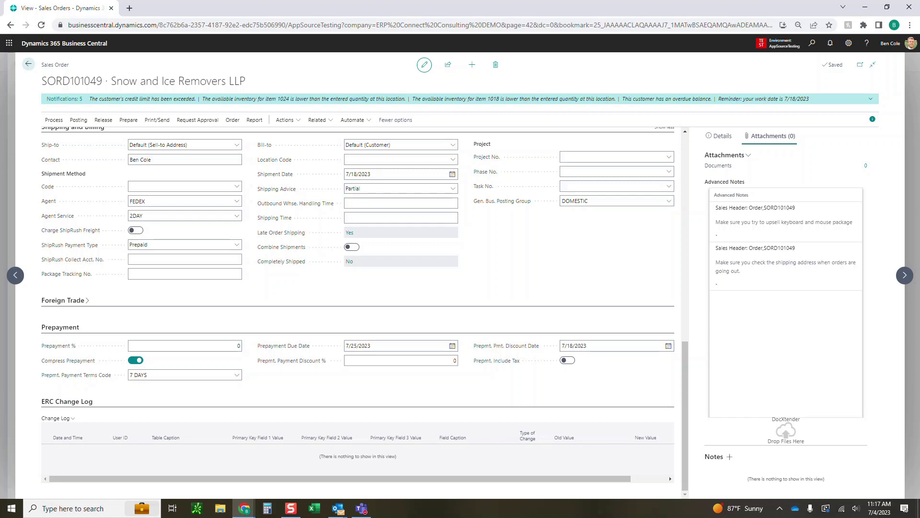
scroll(357, 311, "up", 10)
scroll(357, 311, "up", 2)
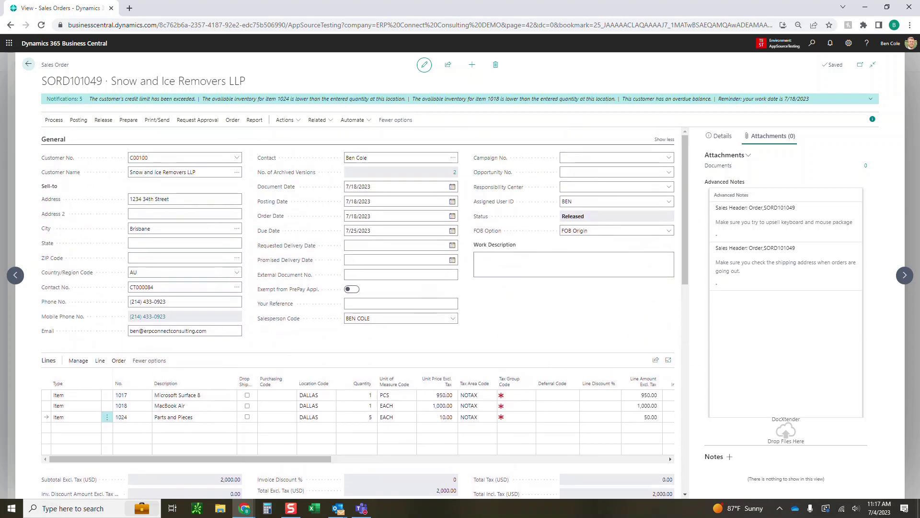
left_click(28, 64)
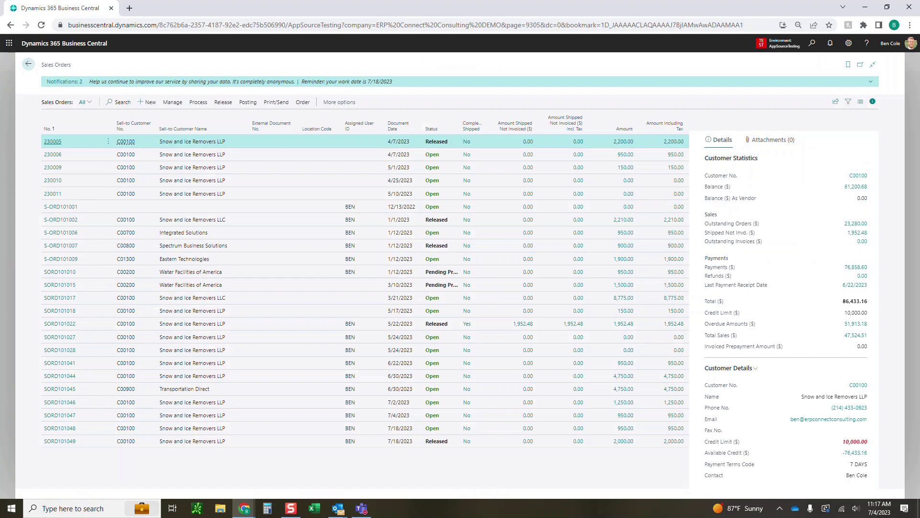
Open Consulting Project #1's linked purchase documents and open purchase order 106014.
left_click(28, 64)
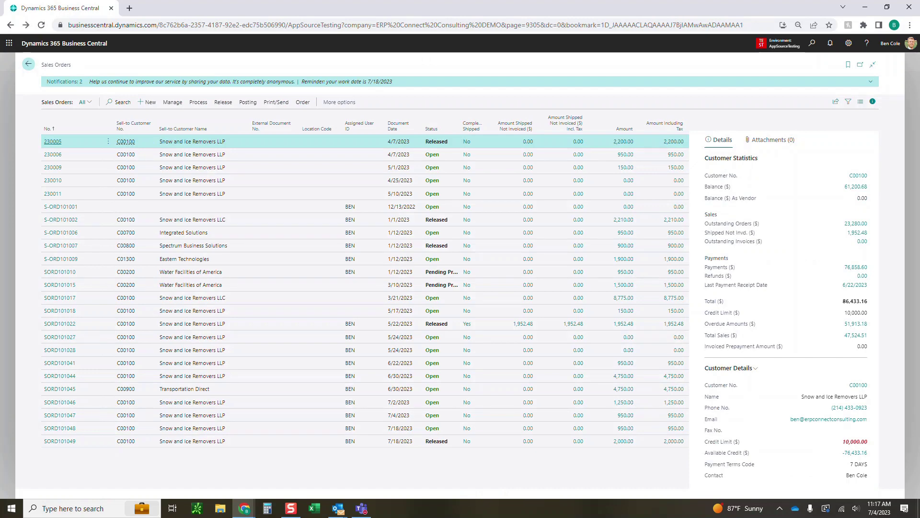
left_click(39, 142)
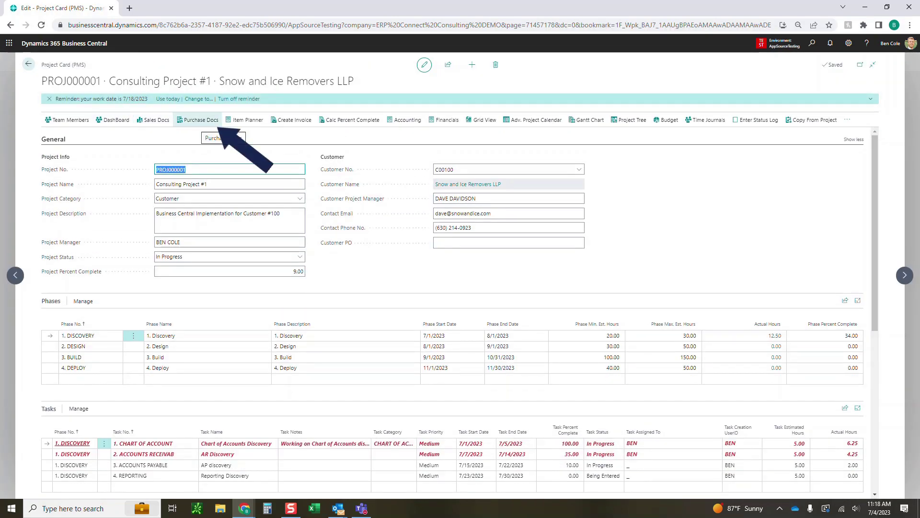
left_click(199, 120)
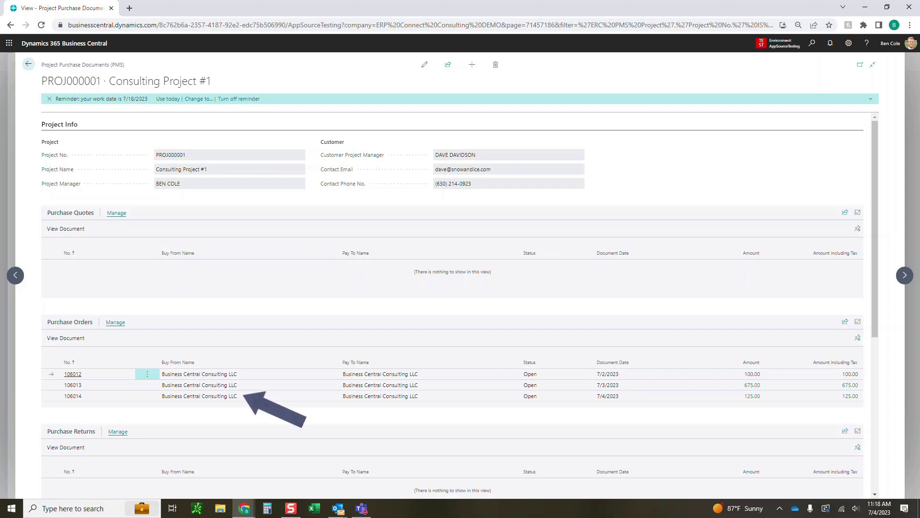
scroll(452, 307, "down", 5)
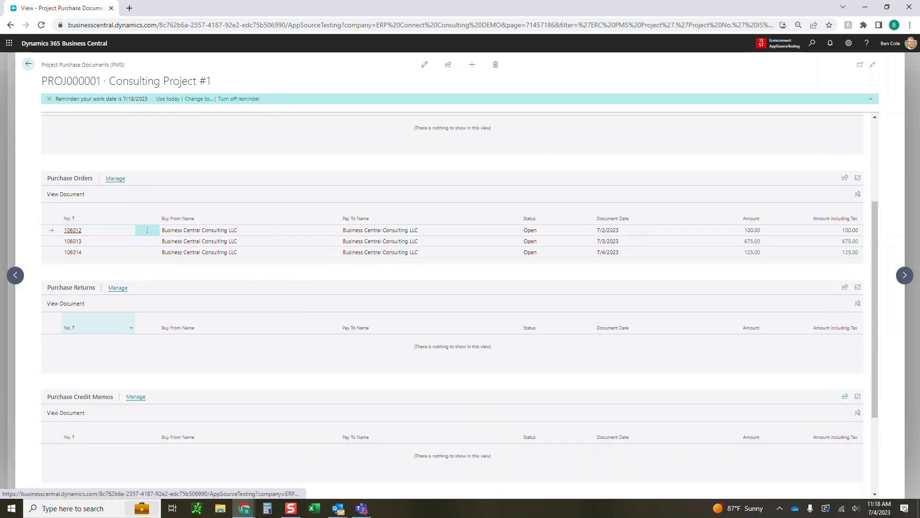
scroll(452, 307, "up", 4)
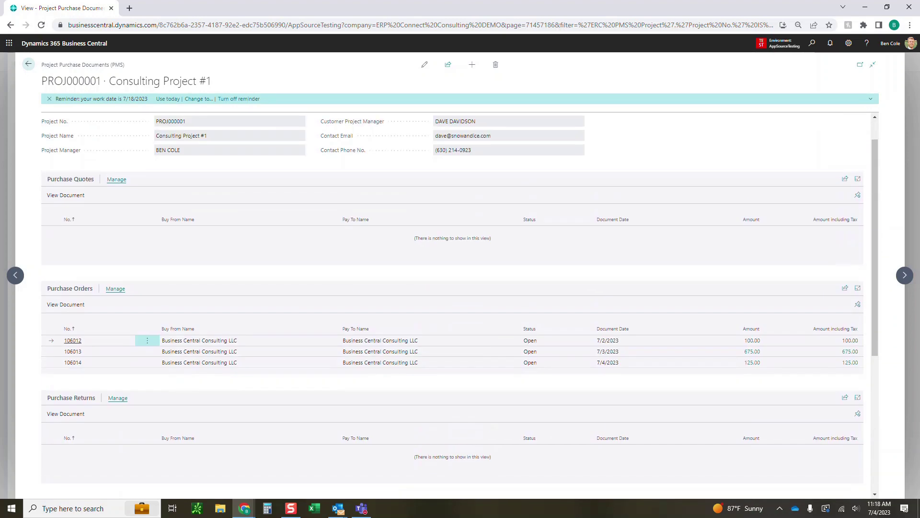
left_click(105, 363)
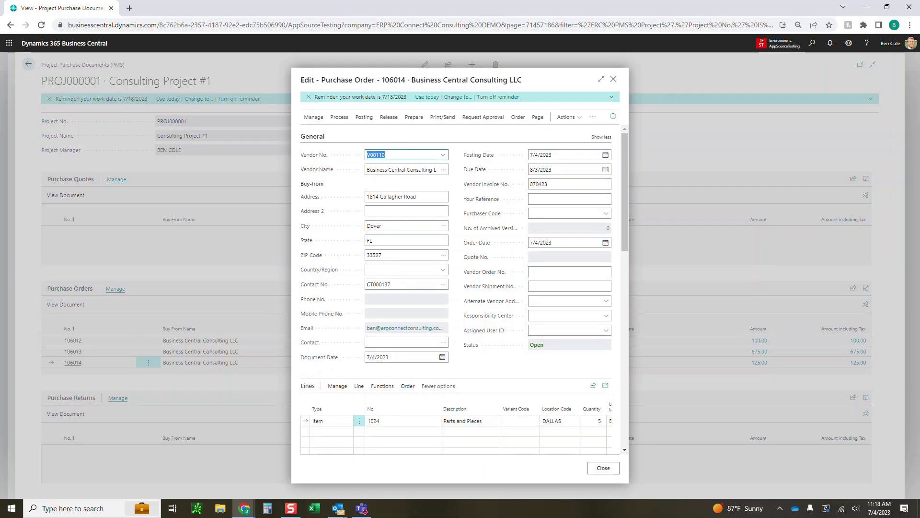
Expand purchase order 106014, check its line's project code PROJ000001, then close it.
left_click(601, 78)
left_click(513, 242)
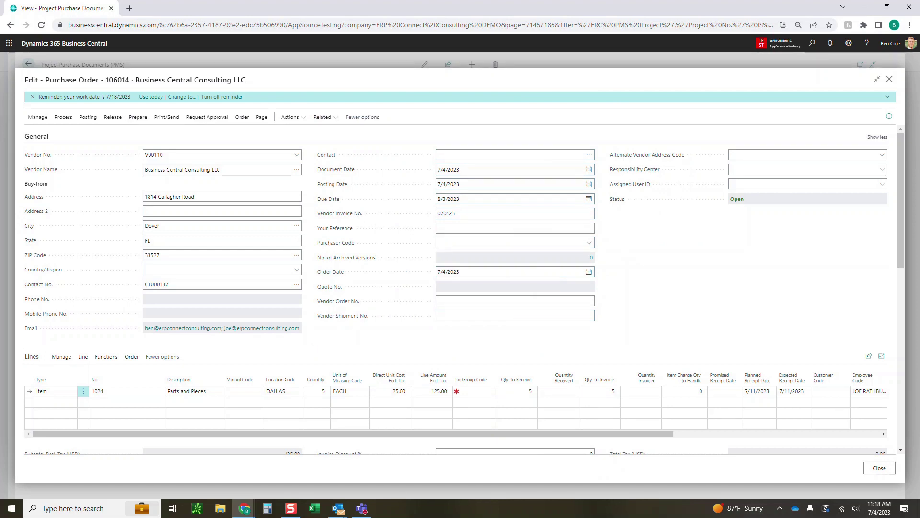
scroll(456, 403, "right", 5)
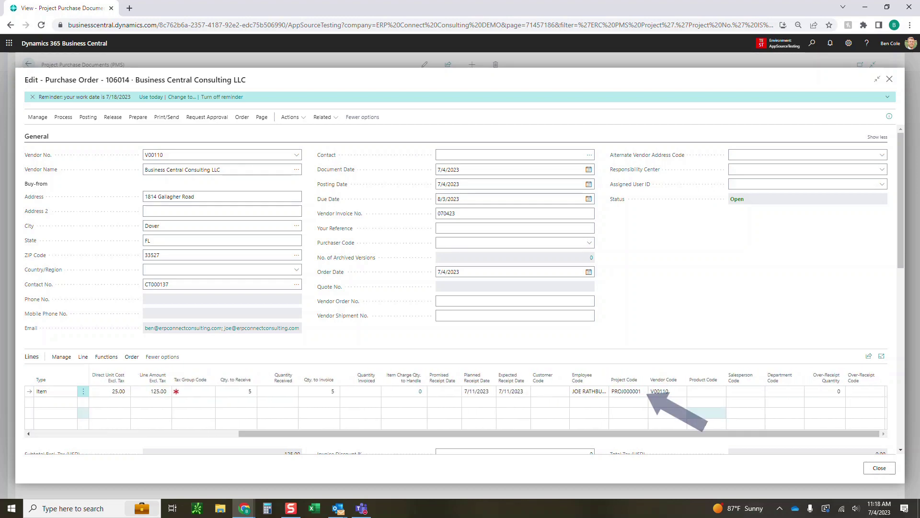
left_click(626, 391)
scroll(460, 287, "down", 6)
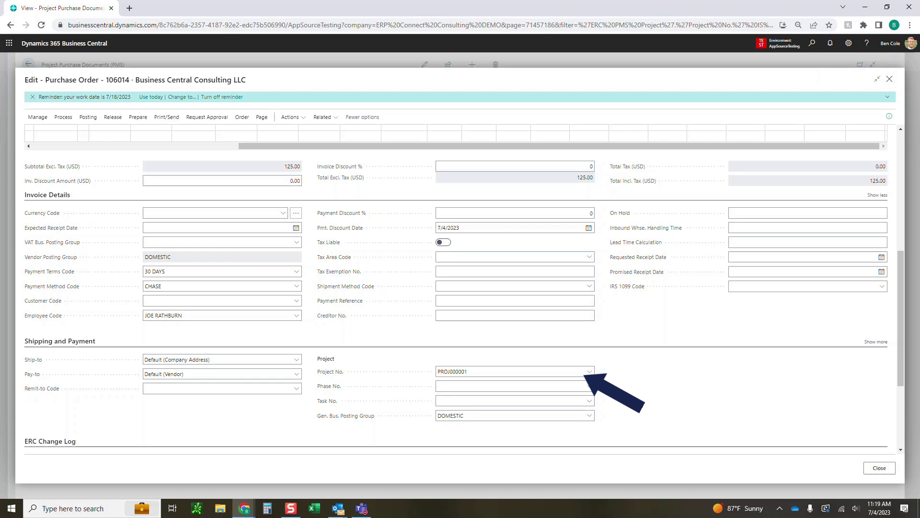
scroll(460, 288, "up", 5)
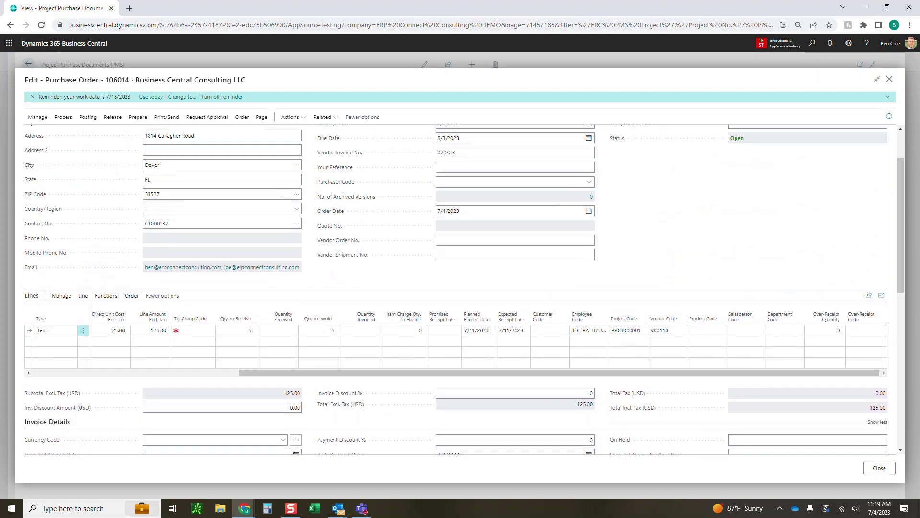
scroll(455, 357, "left", 3)
left_click(194, 343)
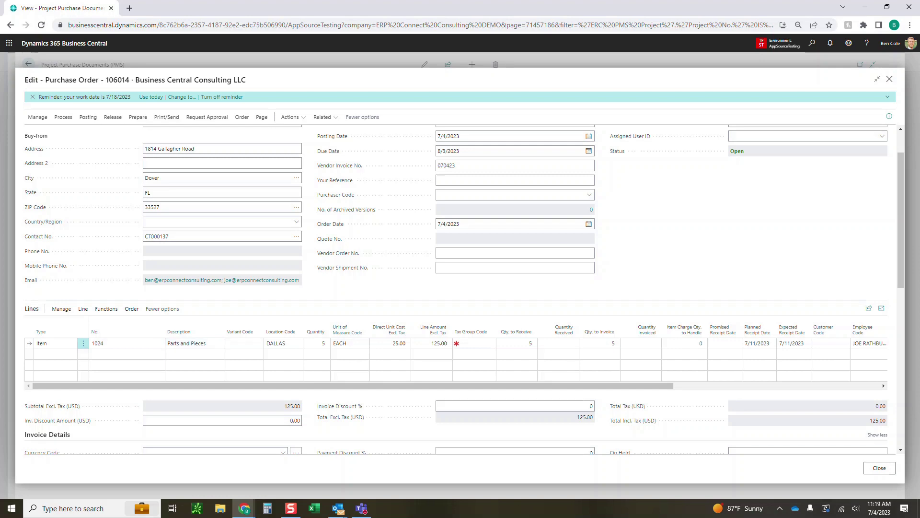
left_click(879, 468)
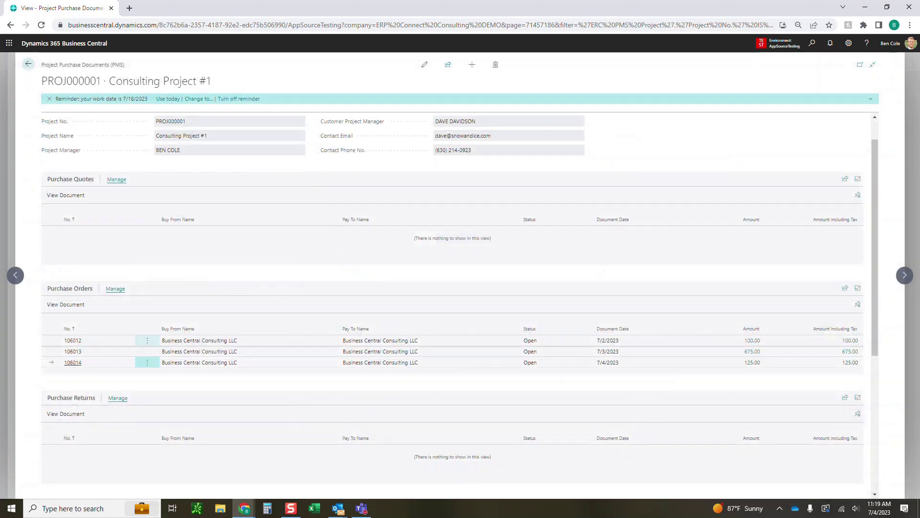
Open Consulting Project #1's Item Planner and inspect the Status Comment on both Parts and Pieces lines.
left_click(28, 64)
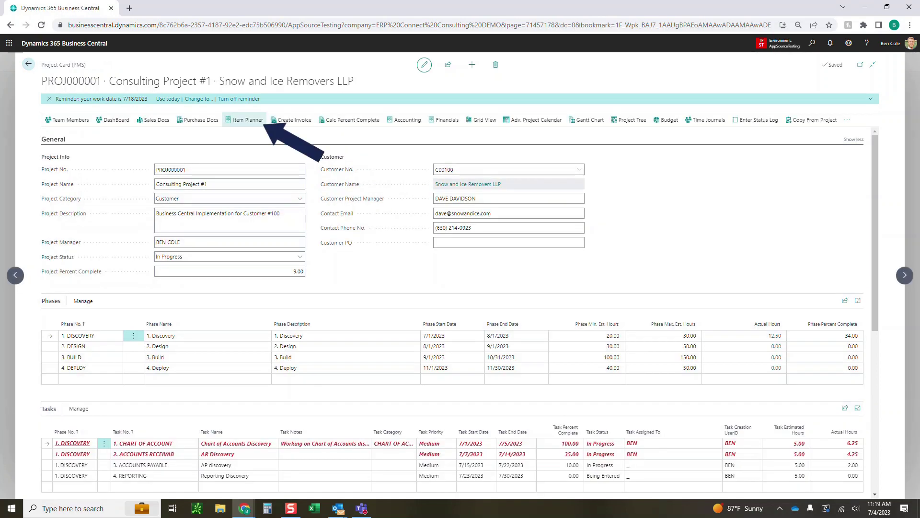
left_click(250, 120)
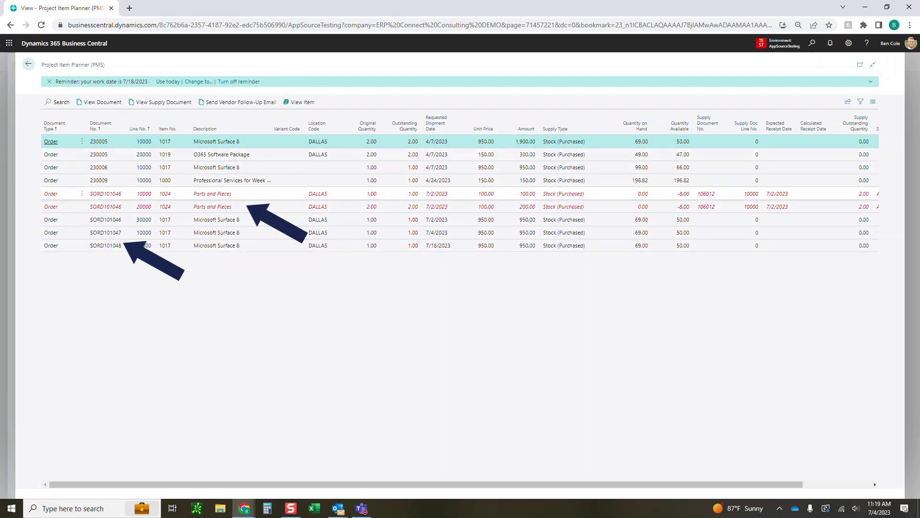
left_click(105, 193)
left_click(105, 207, "shift")
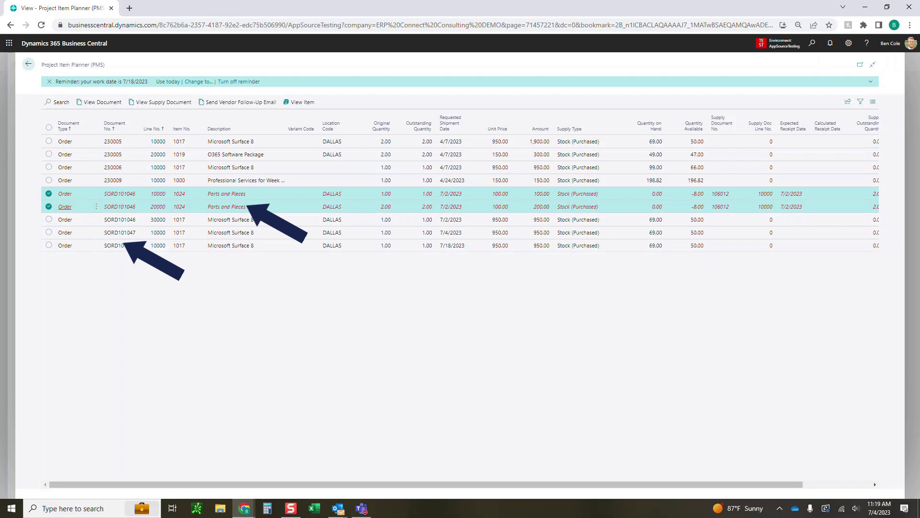
scroll(460, 192, "right", 3)
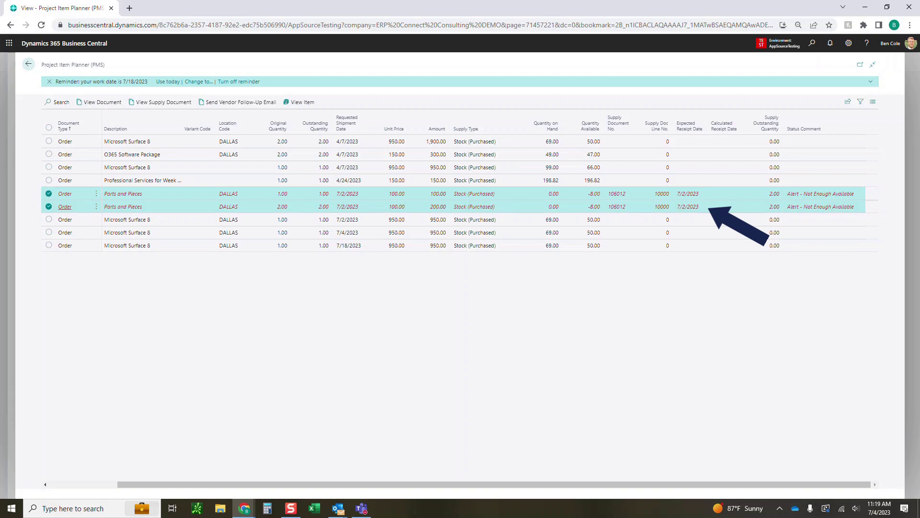
left_click(120, 193)
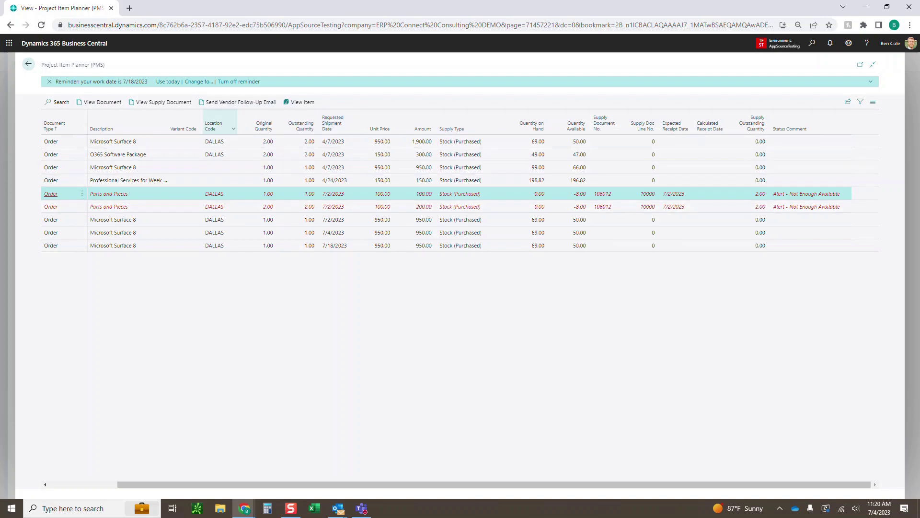
Draft the shortage follow-up email for purchase order 106012, check the vendor and order number in the subject, and send it.
left_click(241, 102)
left_click(494, 293)
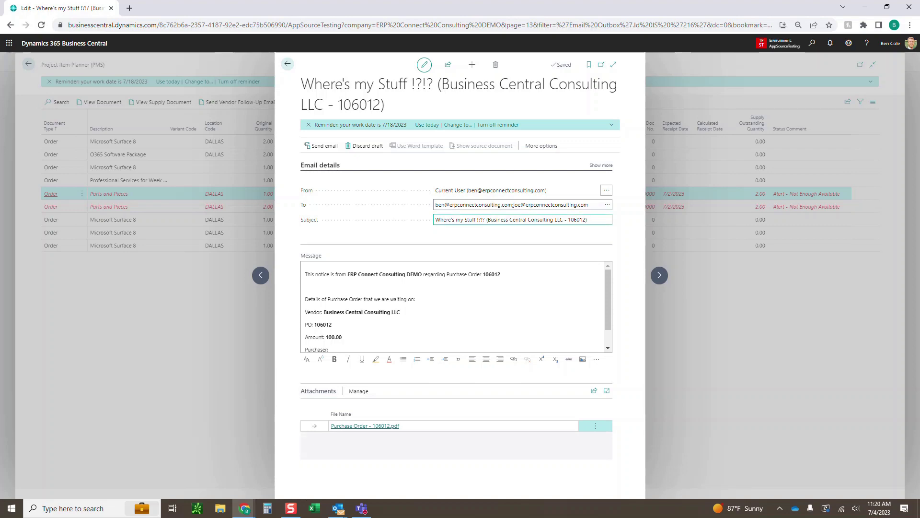
key("ctrl+a")
left_click(488, 219)
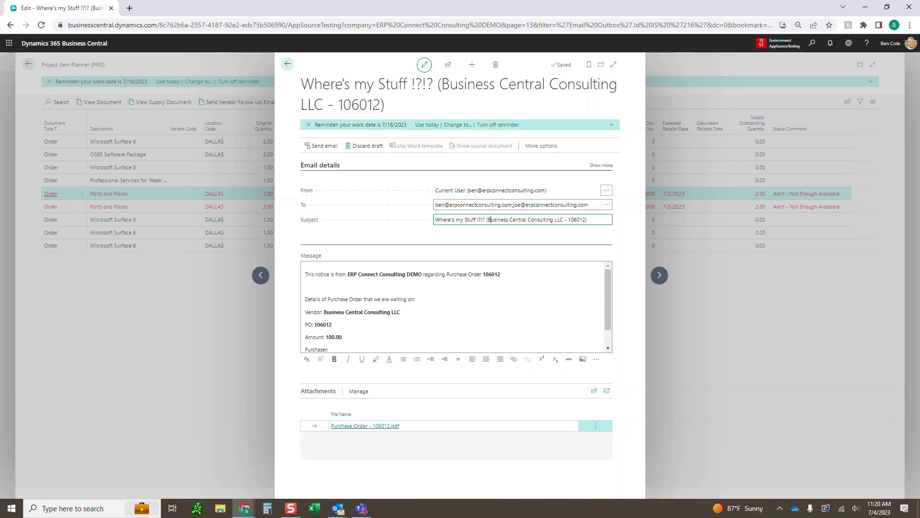
left_click_drag(490, 219, 588, 220)
left_click(579, 220)
left_click(588, 220)
scroll(455, 307, "down", 1)
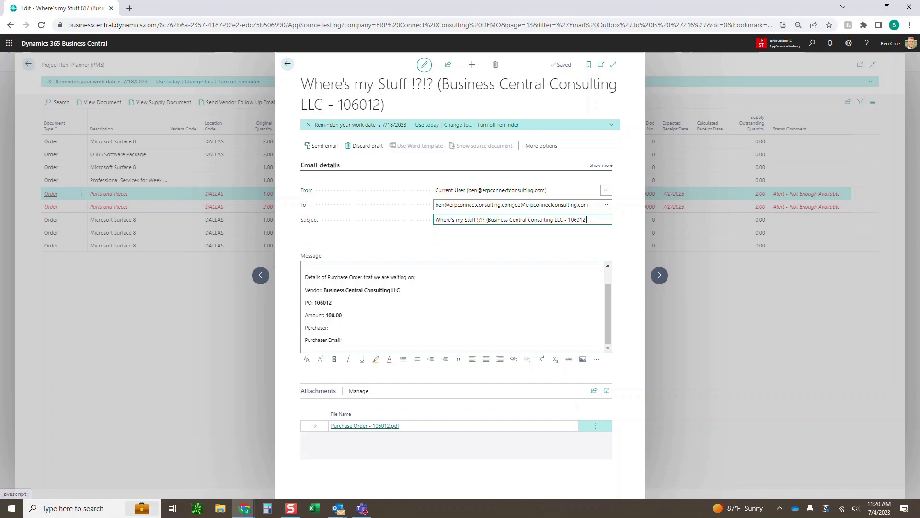
left_click(321, 145)
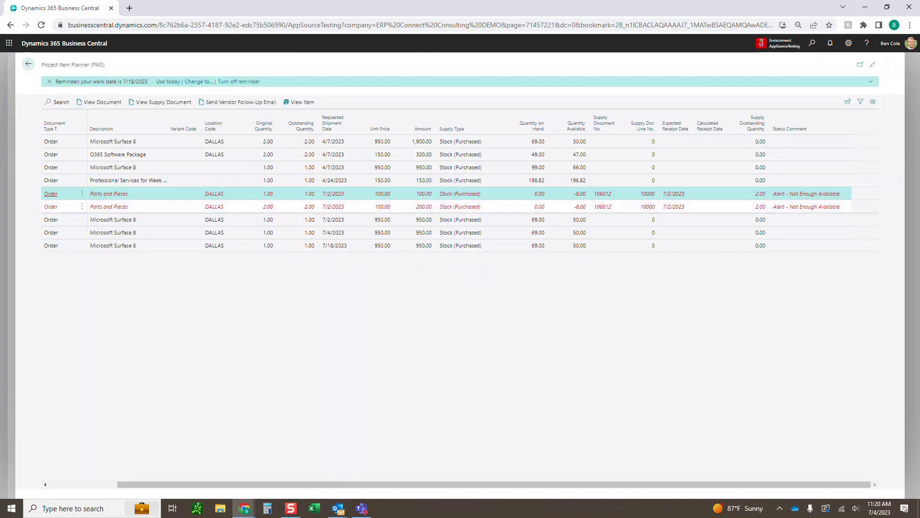
key("alt+Tab")
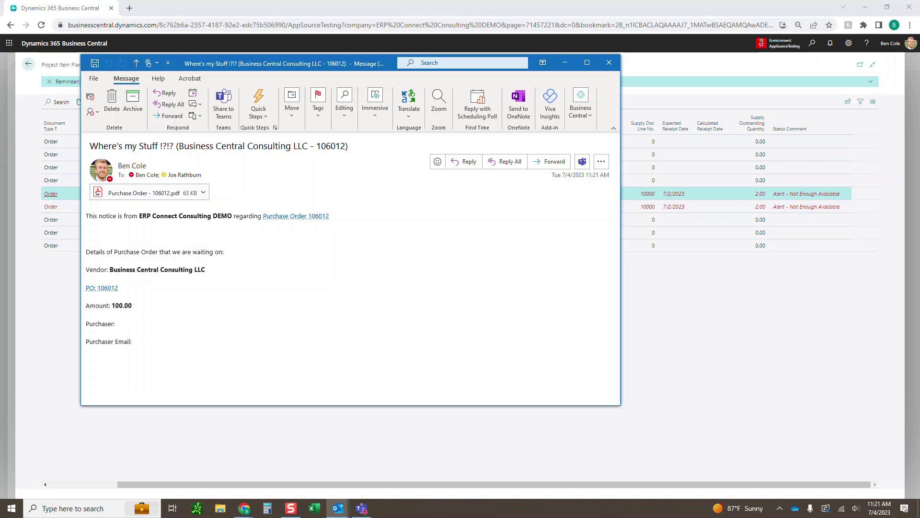
left_click(609, 63)
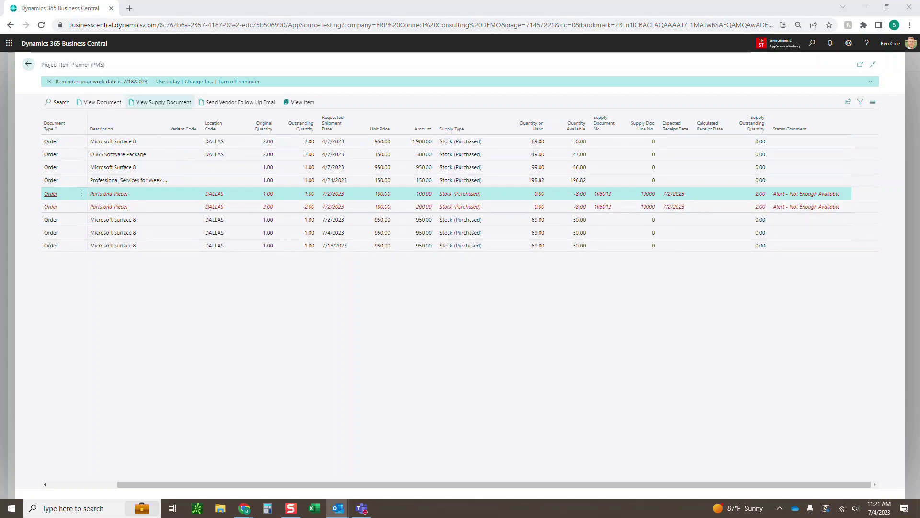
Review sales order SORD101046 and purchase order 106012 from the planner, then go back to the PROJ000001 project card.
left_click(100, 102)
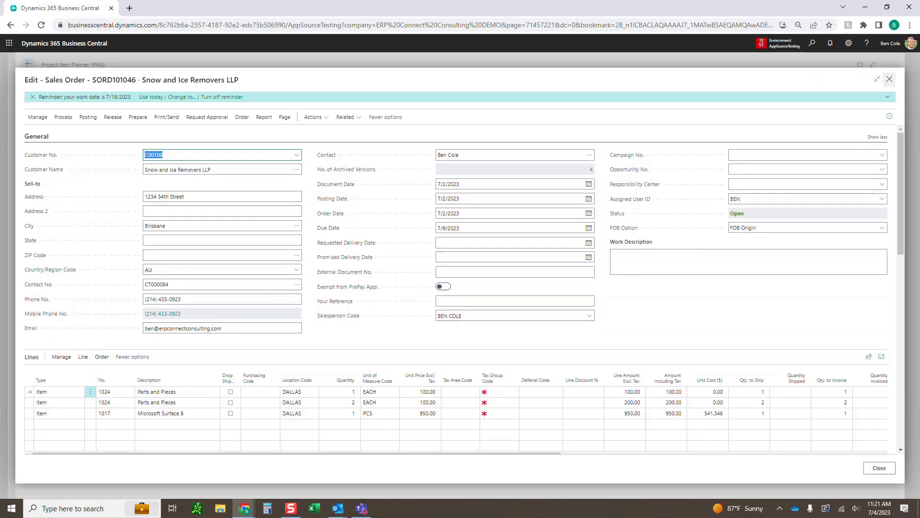
key("Escape")
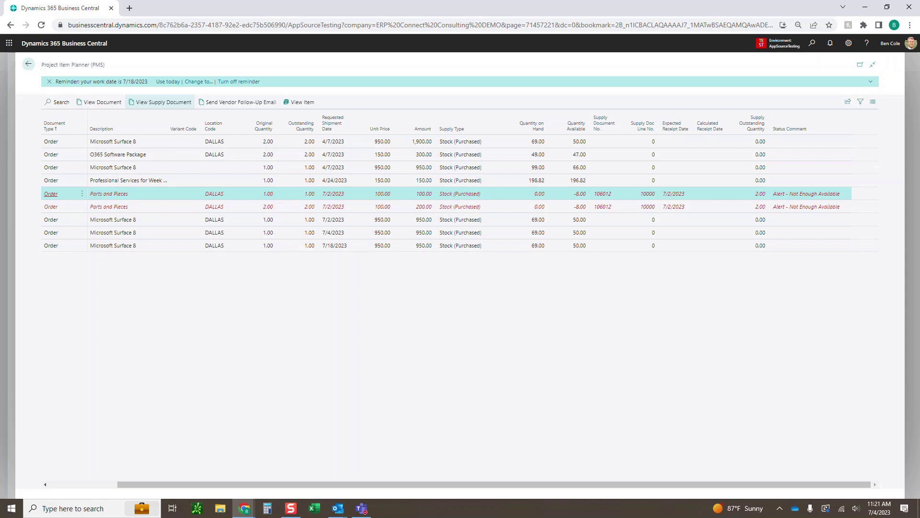
left_click(160, 102)
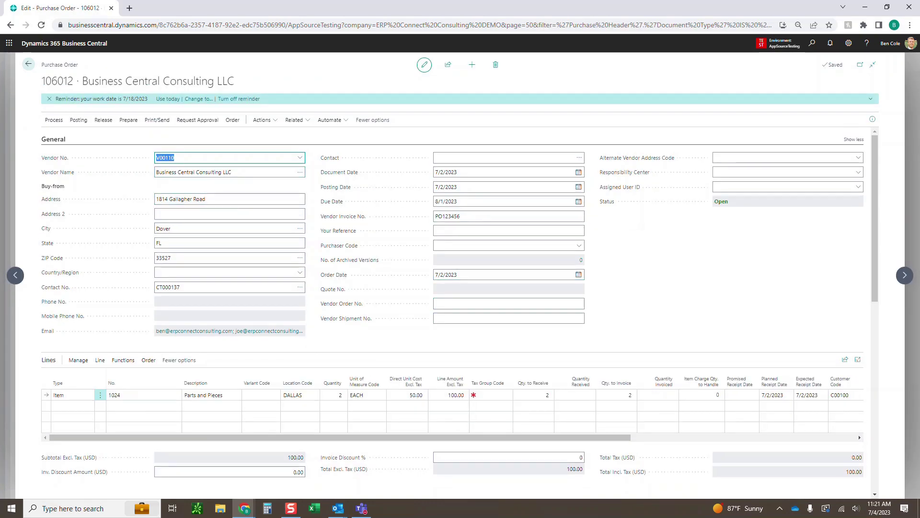
key("Escape")
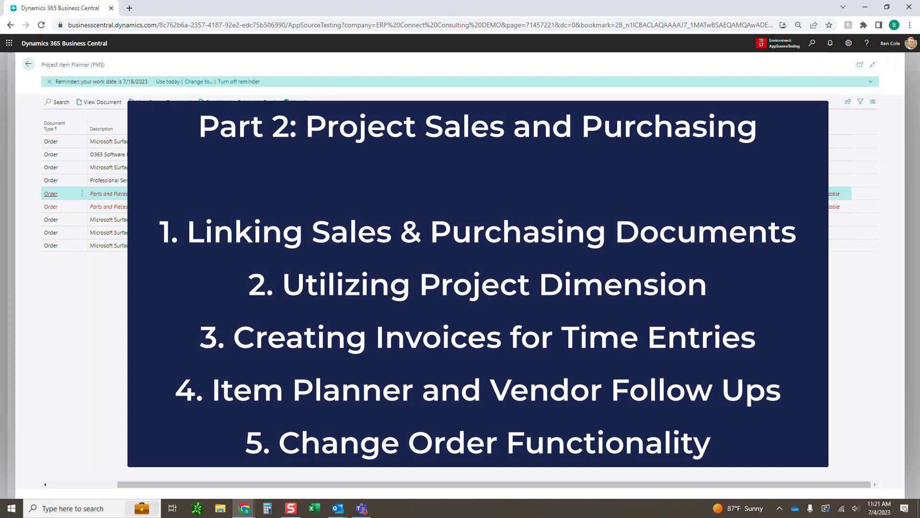
key("Escape")
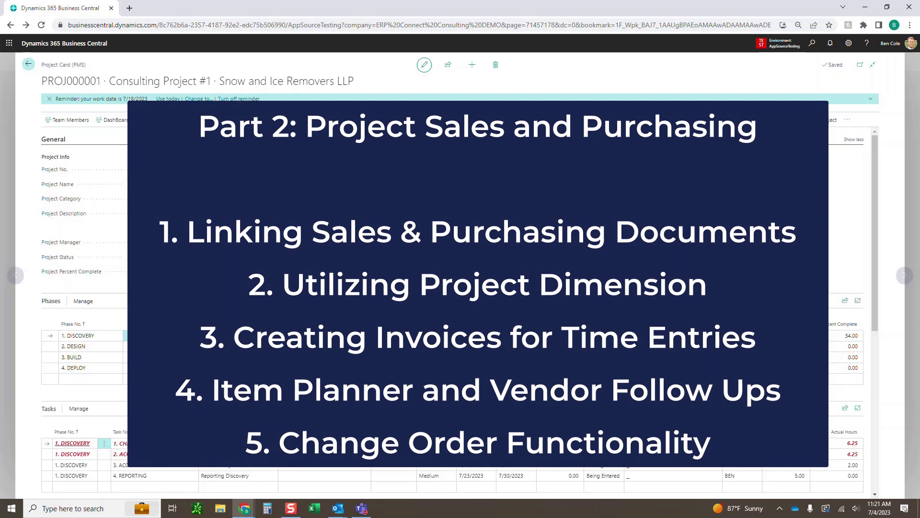